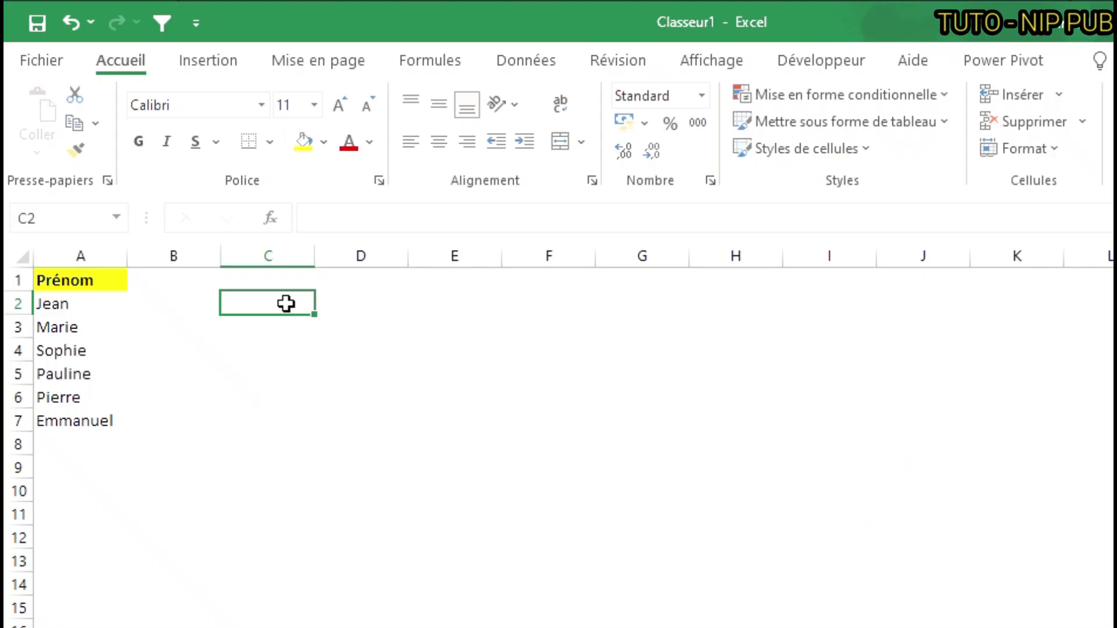
Step: Give C2 a Liste validation whose source is =$A$2:$A$7
{"action": "left_click", "coordinate": [528, 64]}
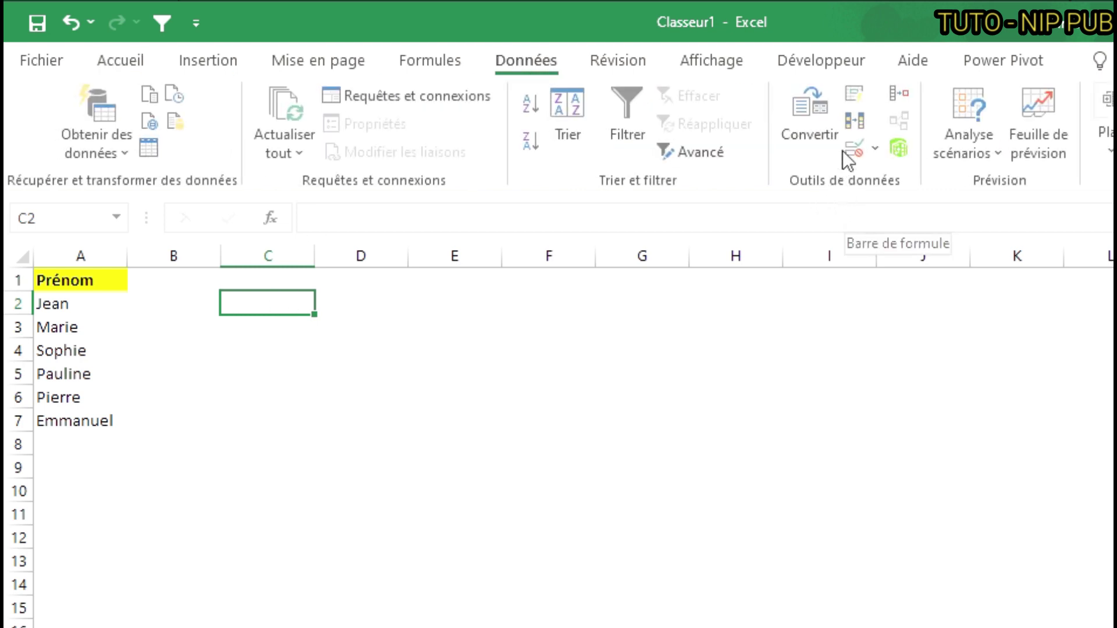
{"action": "left_click", "coordinate": [875, 150]}
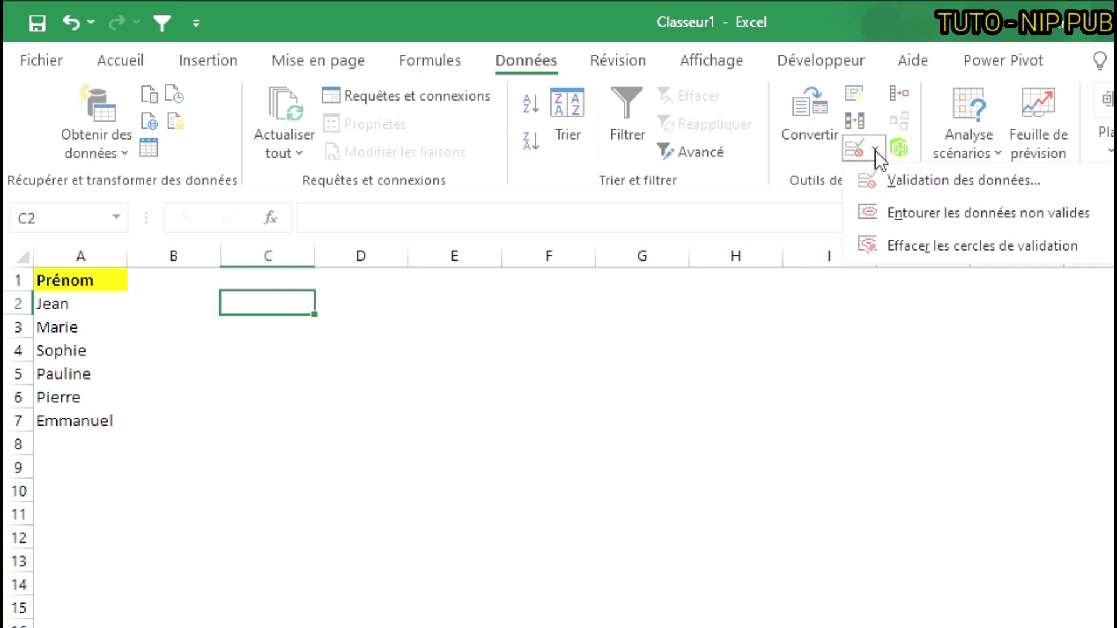
{"action": "left_click", "coordinate": [919, 181]}
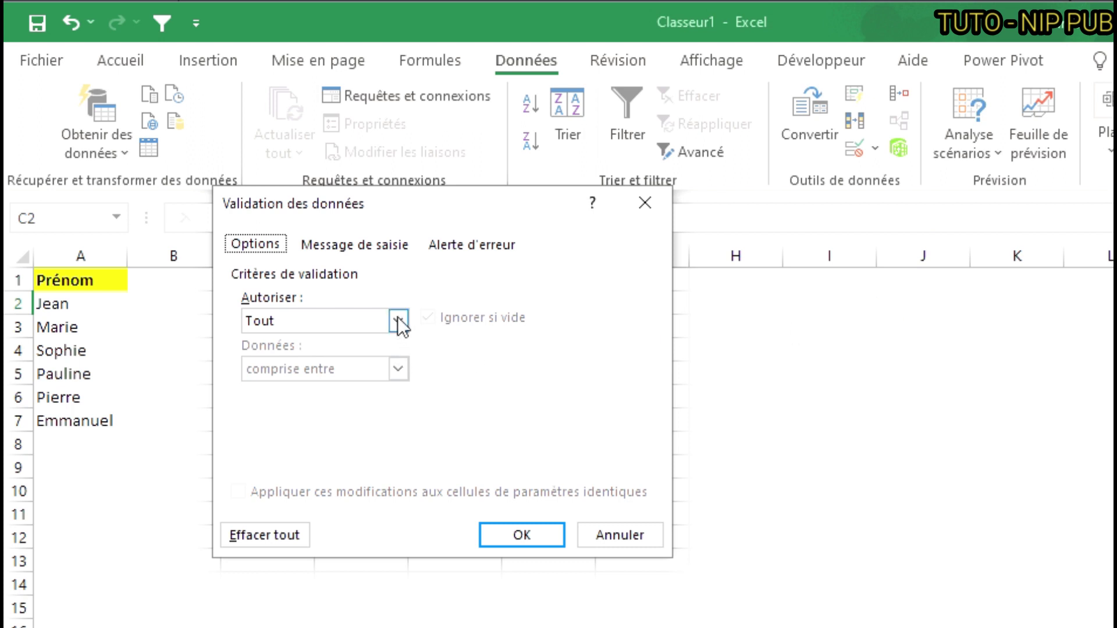
{"action": "left_click", "coordinate": [399, 321]}
{"action": "left_click", "coordinate": [333, 386]}
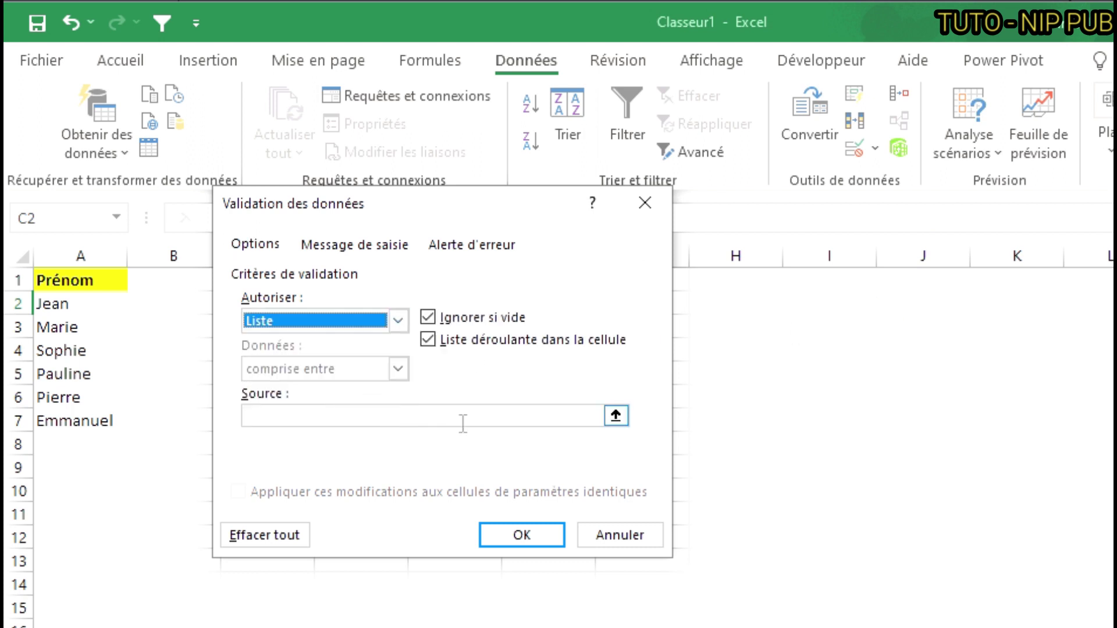
{"action": "left_click", "coordinate": [615, 415]}
{"action": "left_click_drag", "start_coordinate": [47, 304], "coordinate": [53, 414]}
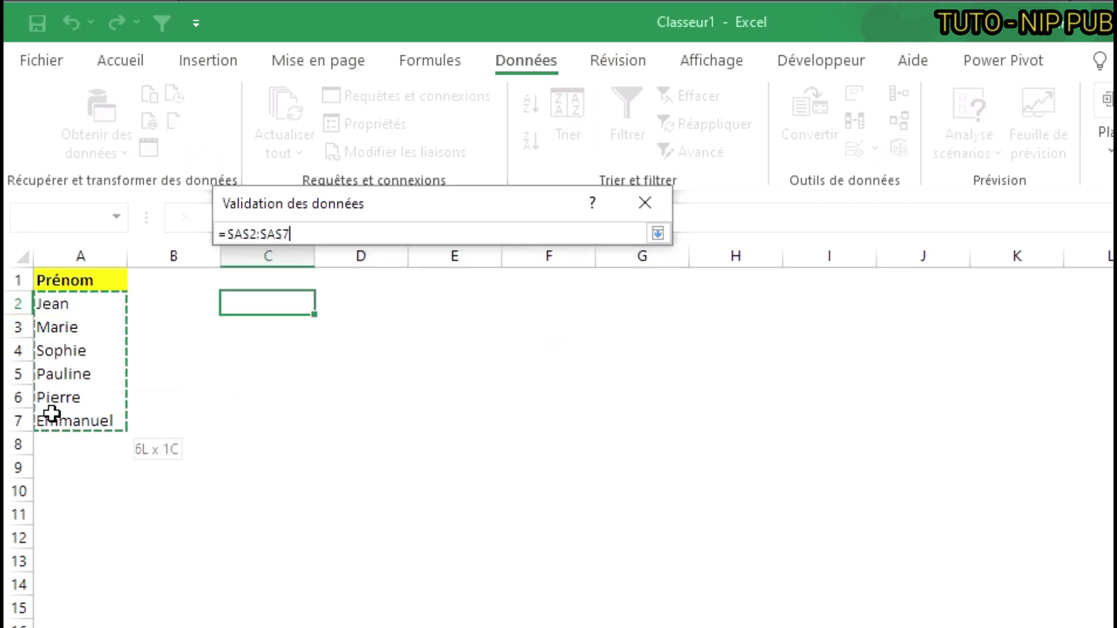
{"action": "left_click", "coordinate": [657, 234]}
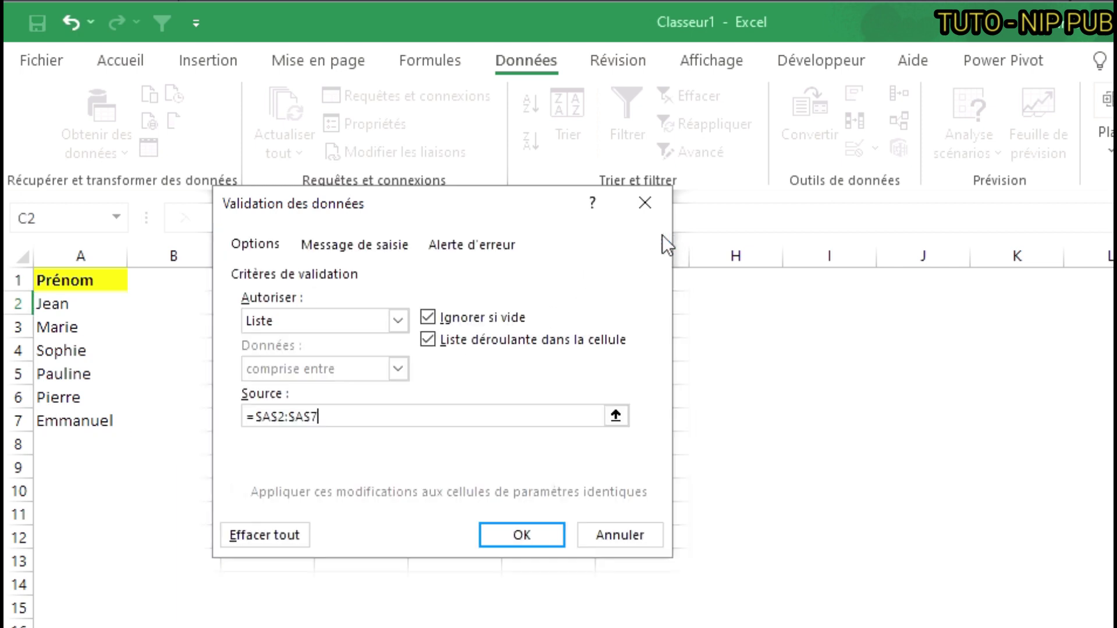
{"action": "left_click", "coordinate": [482, 537]}
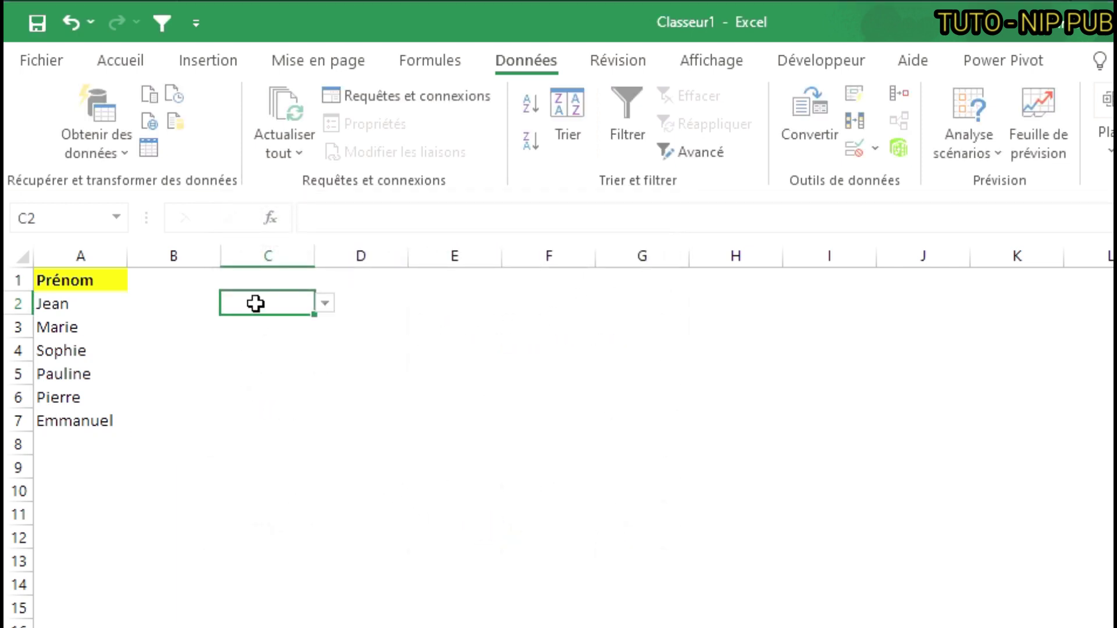
Step: Choose Sophie in C2 and copy that dropdown cell into C3 through C7
{"action": "left_click", "coordinate": [324, 303]}
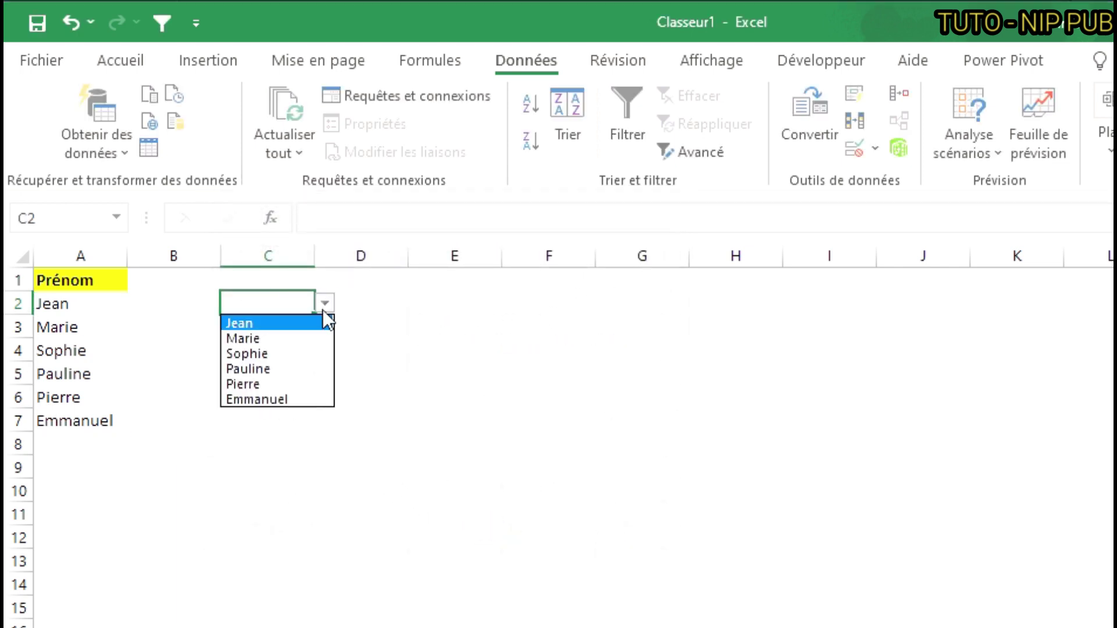
{"action": "left_click", "coordinate": [295, 354]}
{"action": "key", "text": "ctrl+c"}
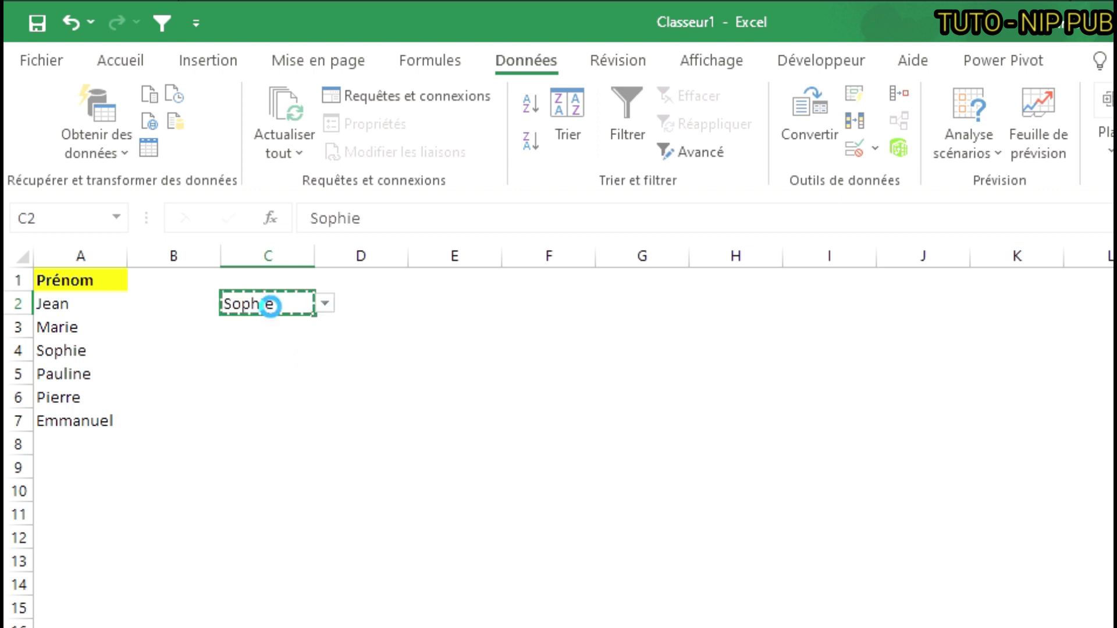
{"action": "key", "text": "Down"}
{"action": "key", "text": "ctrl+v"}
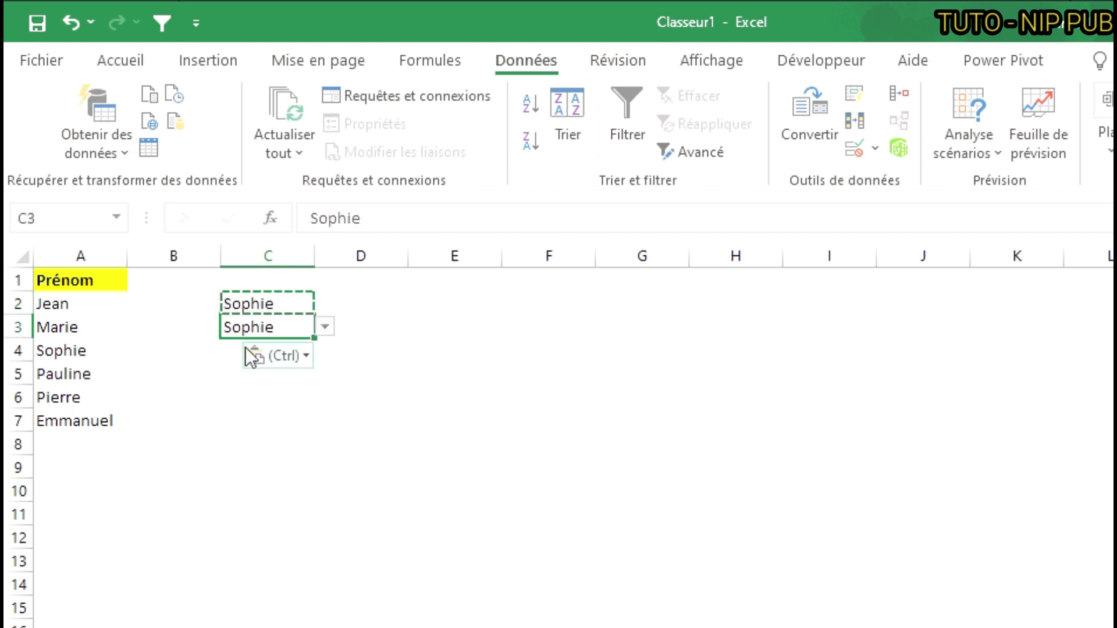
{"action": "key", "text": "Down"}
{"action": "key", "text": "ctrl+v"}
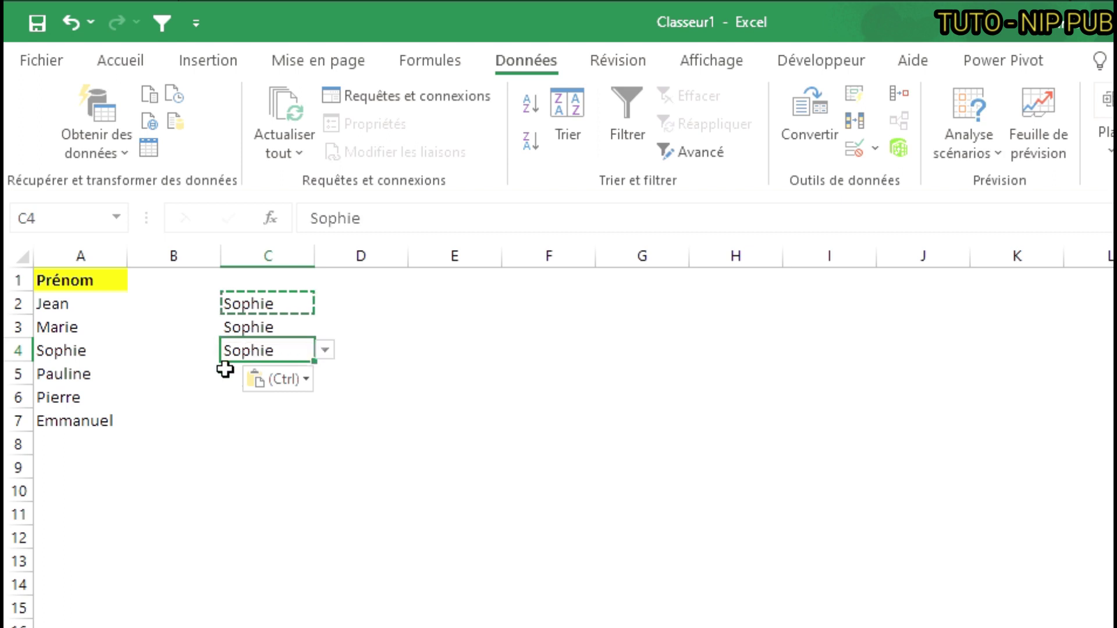
{"action": "left_click", "coordinate": [232, 371]}
{"action": "key", "text": "ctrl+v"}
{"action": "left_click", "coordinate": [231, 391]}
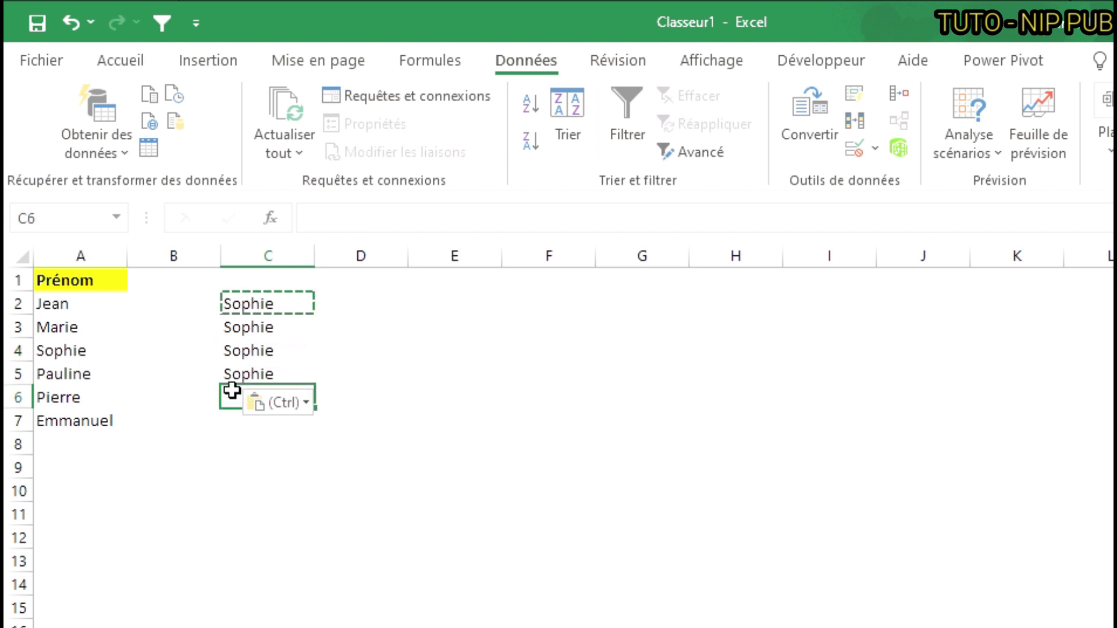
{"action": "key", "text": "ctrl+v"}
{"action": "left_click", "coordinate": [232, 416]}
{"action": "key", "text": "ctrl+v"}
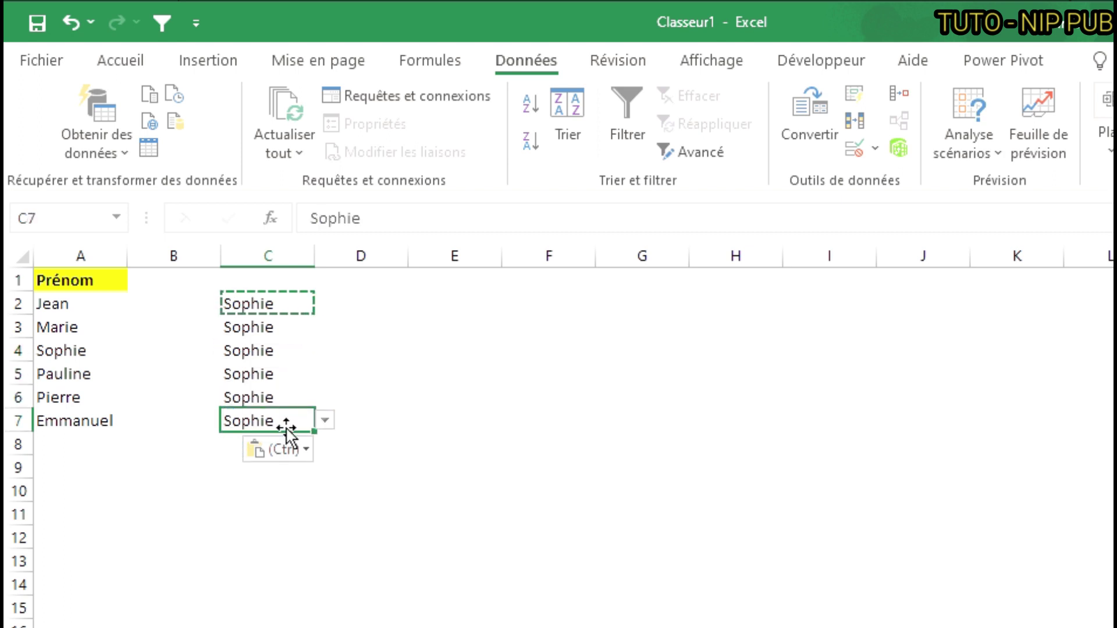
Step: Pick Pauline for C3, Jean for C4 and Pierre for C5 from their dropdowns
{"action": "left_click", "coordinate": [282, 349]}
{"action": "left_click", "coordinate": [282, 326]}
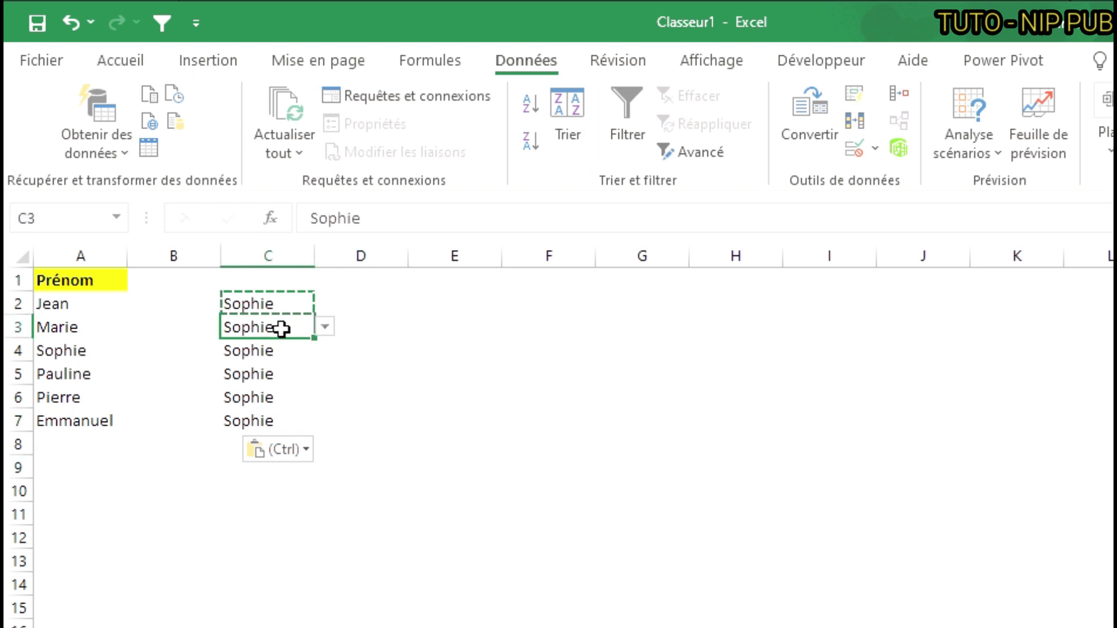
{"action": "left_click", "coordinate": [325, 326]}
{"action": "left_click", "coordinate": [288, 391]}
{"action": "left_click", "coordinate": [282, 372]}
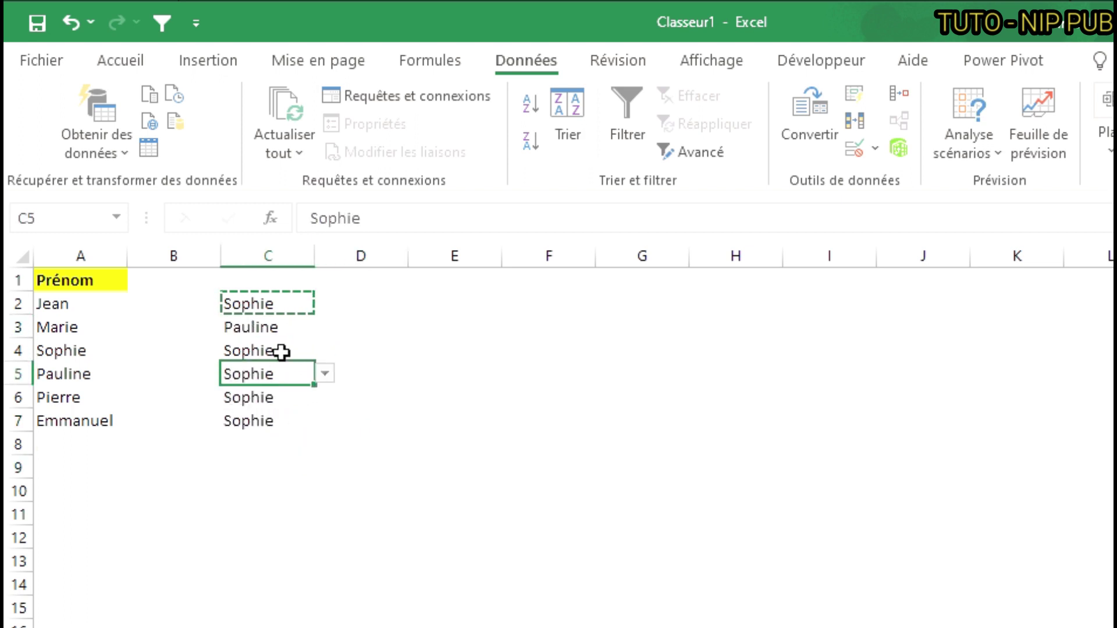
{"action": "left_click", "coordinate": [282, 352]}
{"action": "left_click", "coordinate": [325, 351]}
{"action": "left_click", "coordinate": [299, 366]}
{"action": "left_click", "coordinate": [267, 405]}
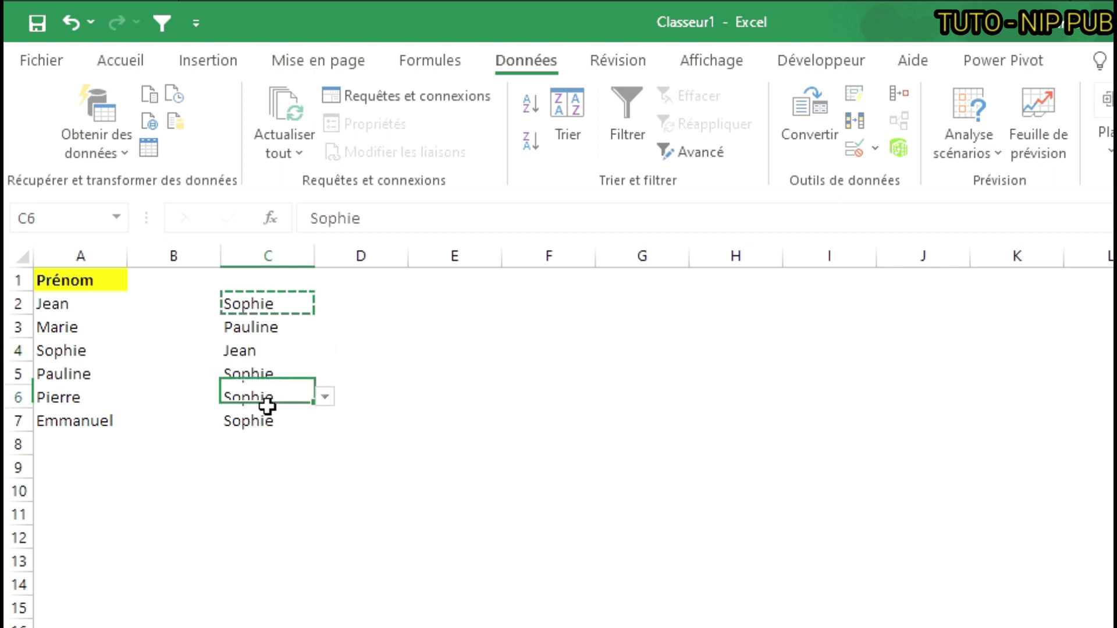
{"action": "left_click", "coordinate": [274, 375]}
{"action": "left_click", "coordinate": [324, 374]}
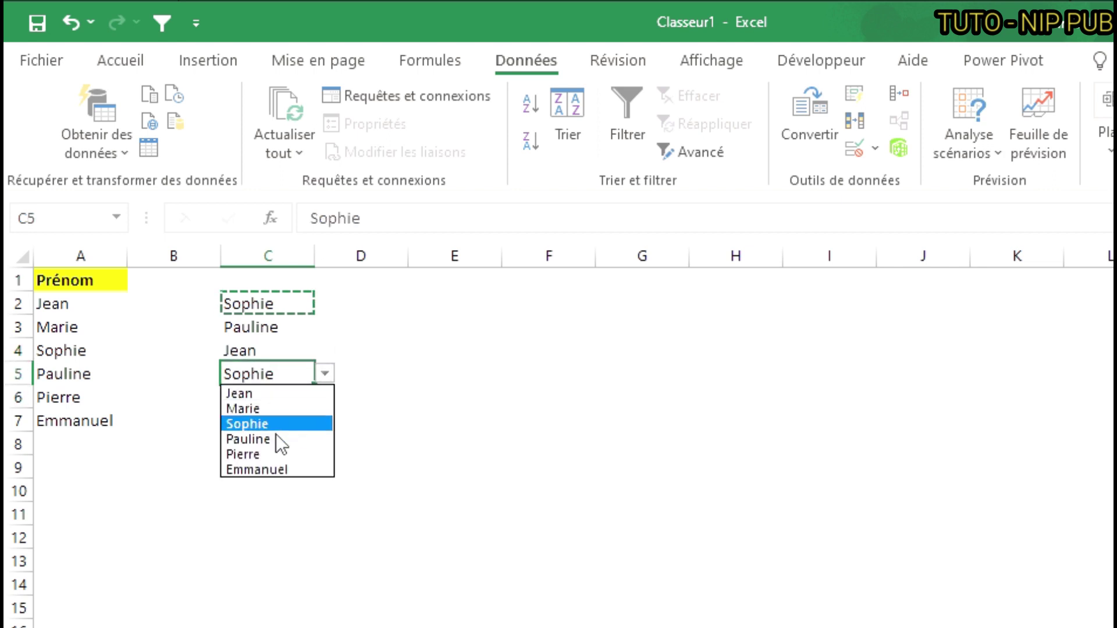
{"action": "left_click", "coordinate": [271, 453]}
{"action": "left_click", "coordinate": [263, 401]}
{"action": "left_click", "coordinate": [278, 414]}
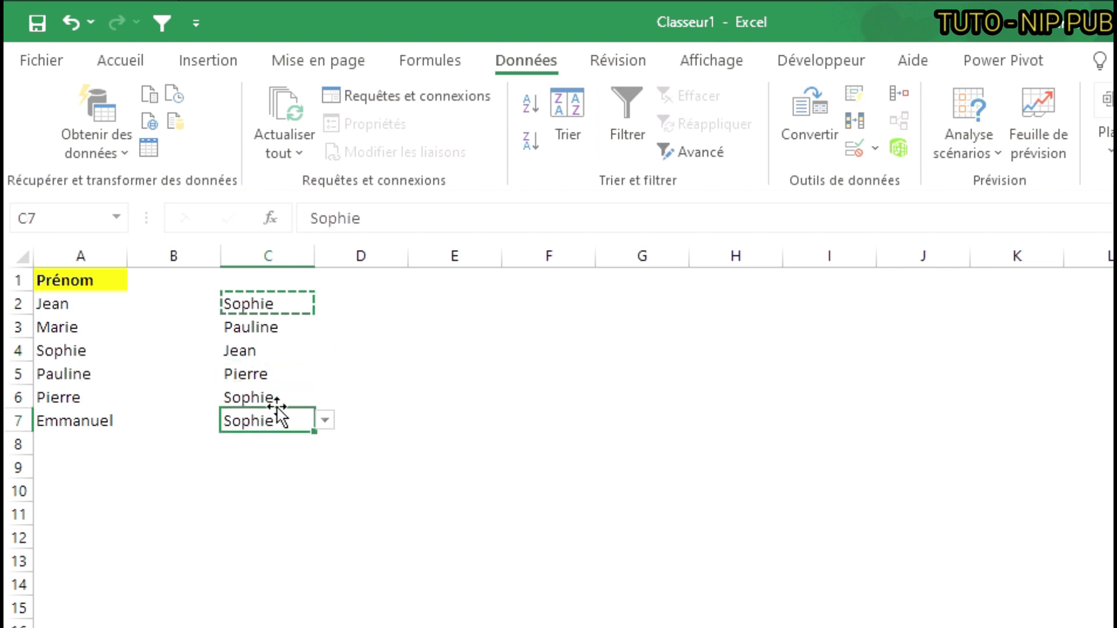
{"action": "left_click", "coordinate": [269, 304]}
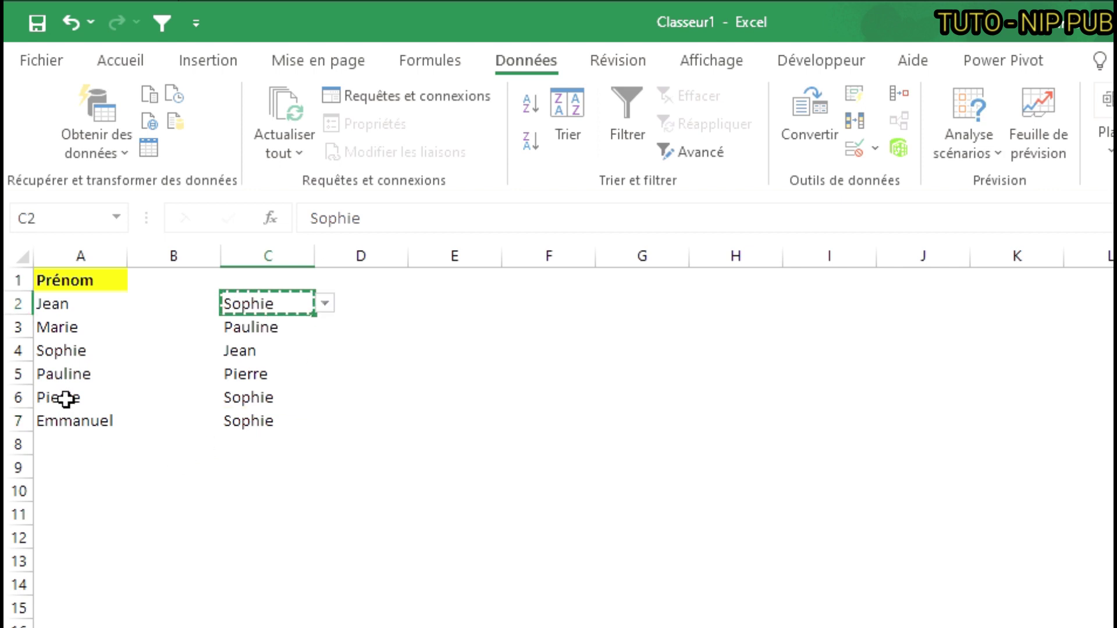
{"action": "scroll", "coordinate": [473, 470], "scroll_direction": "up", "scroll_amount": 1}
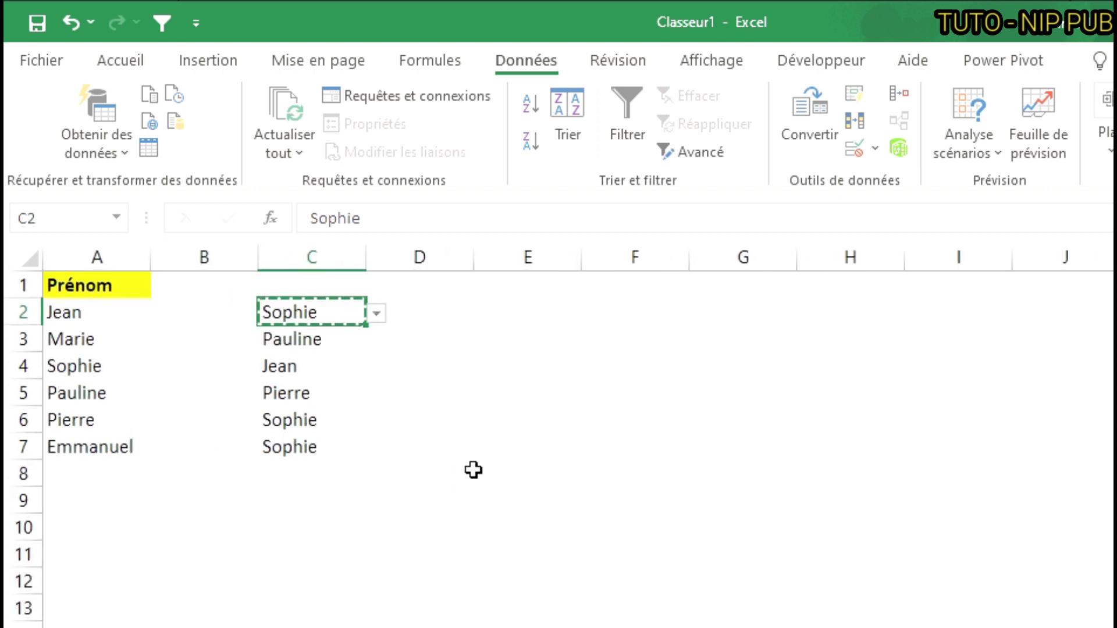
{"action": "scroll", "coordinate": [474, 471], "scroll_direction": "up", "scroll_amount": 1}
{"action": "scroll", "coordinate": [473, 470], "scroll_direction": "up", "scroll_amount": 1}
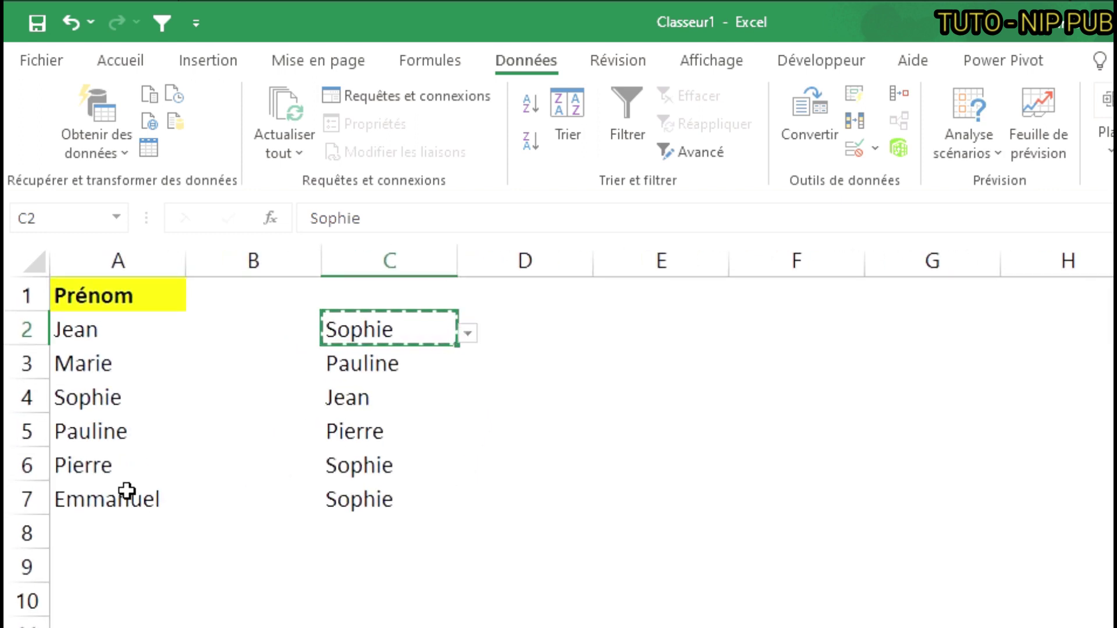
{"action": "left_click_drag", "start_coordinate": [92, 466], "coordinate": [87, 493]}
{"action": "key", "text": "Delete"}
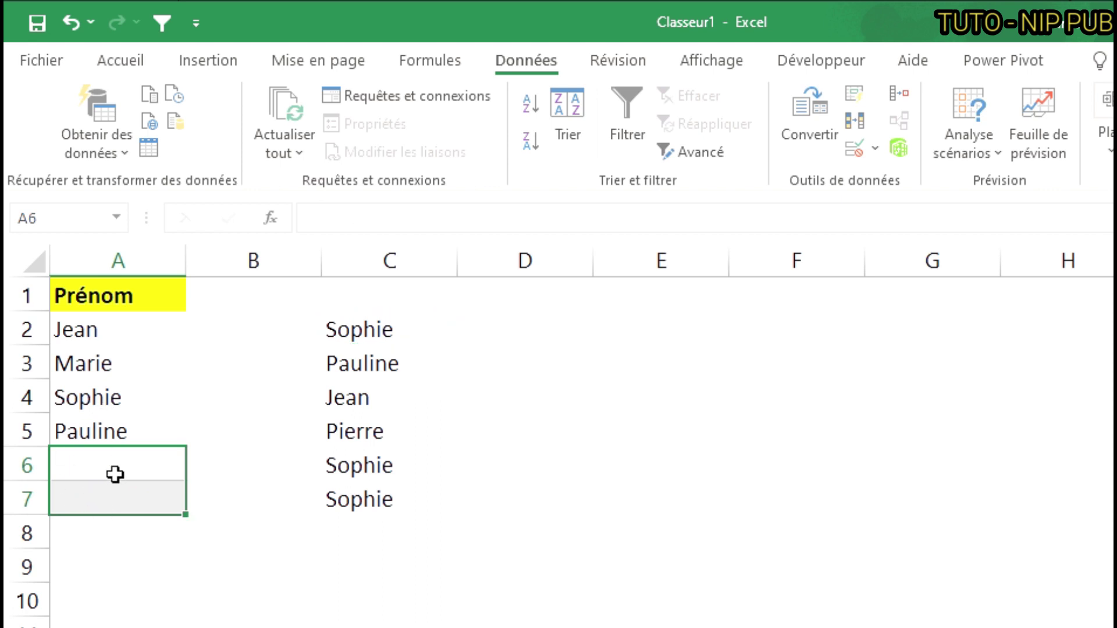
{"action": "left_click", "coordinate": [393, 333]}
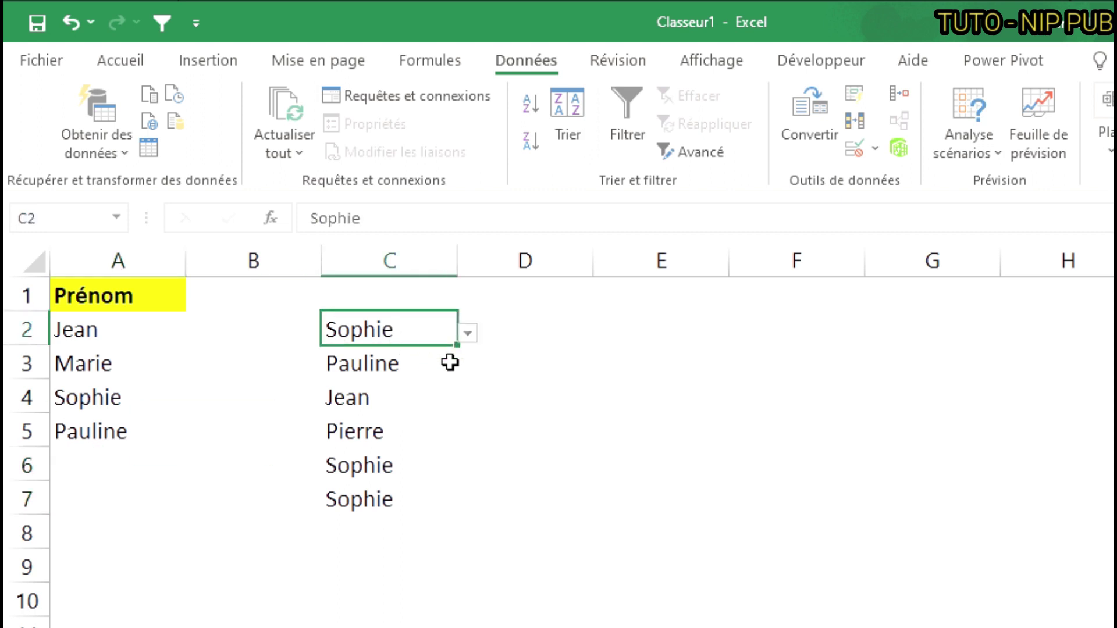
{"action": "left_click", "coordinate": [466, 334]}
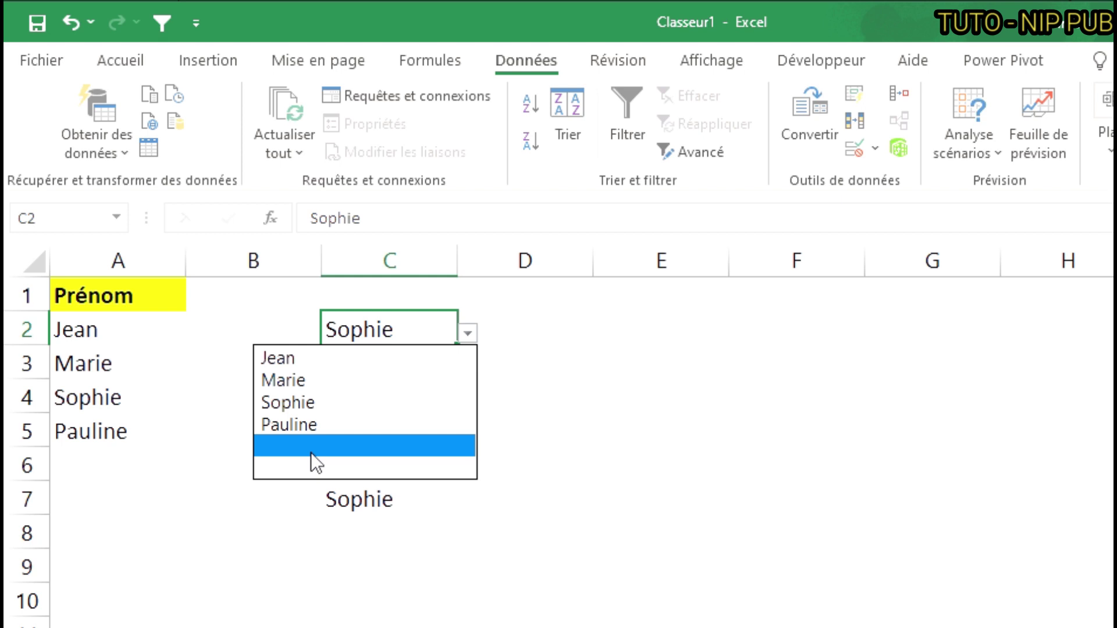
{"action": "left_click", "coordinate": [166, 511]}
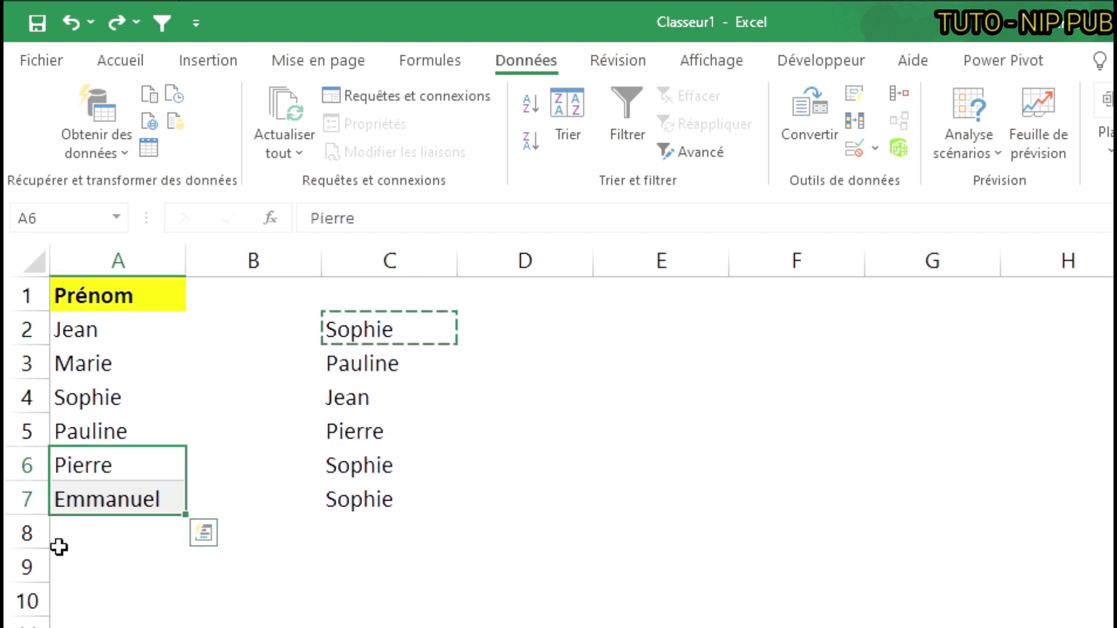
{"action": "left_click", "coordinate": [60, 544]}
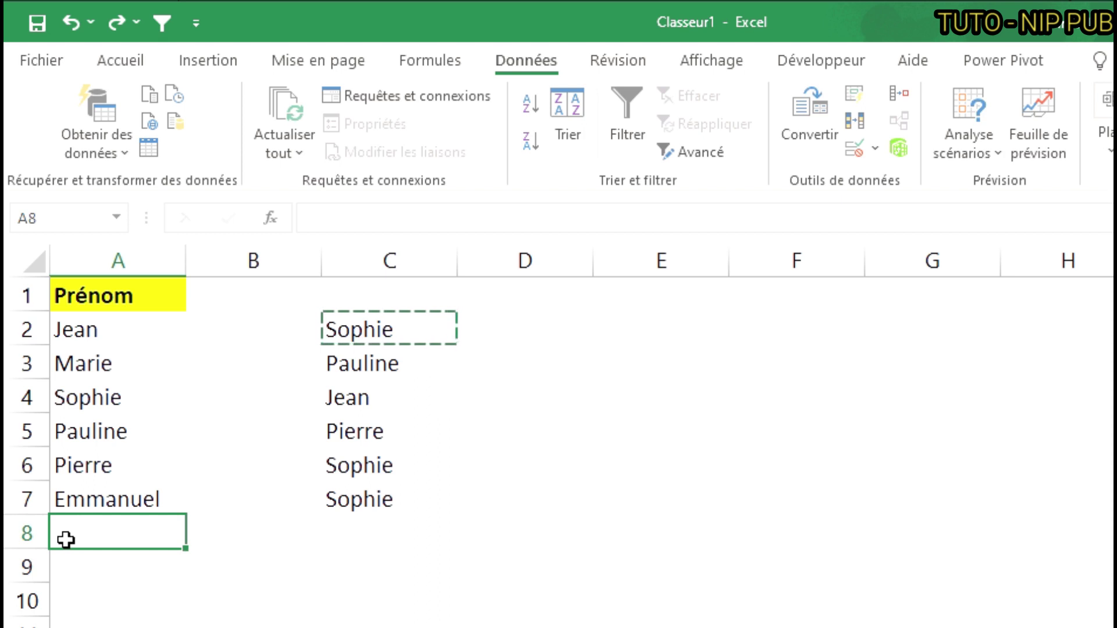
{"action": "double_click", "coordinate": [66, 540]}
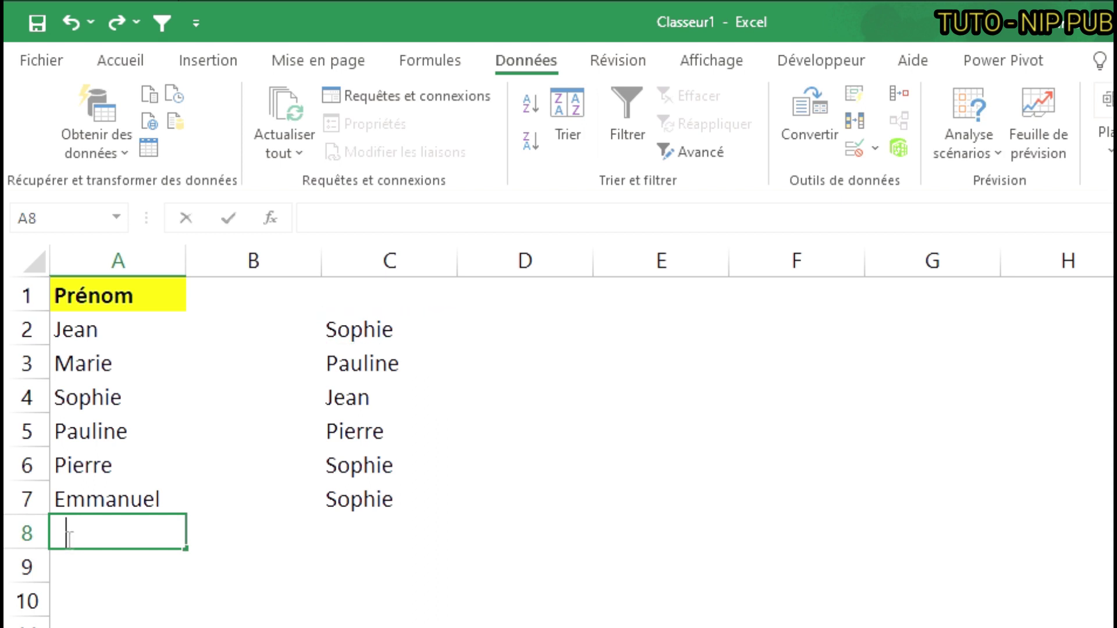
{"action": "type", "text": "gaetan"}
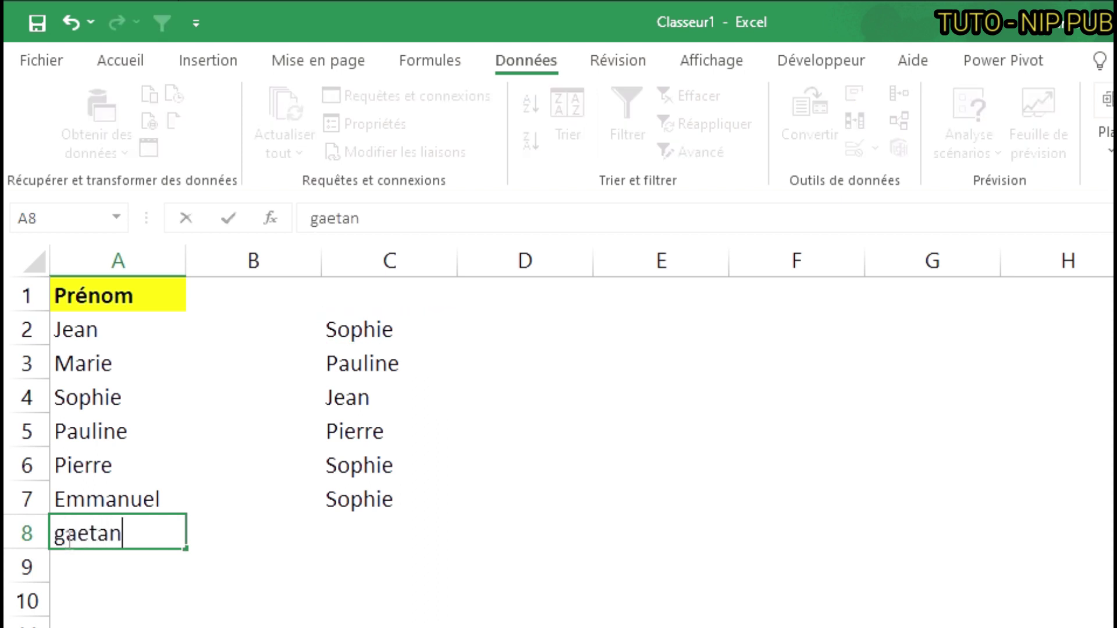
{"action": "key", "text": "Return"}
{"action": "left_click", "coordinate": [75, 525]}
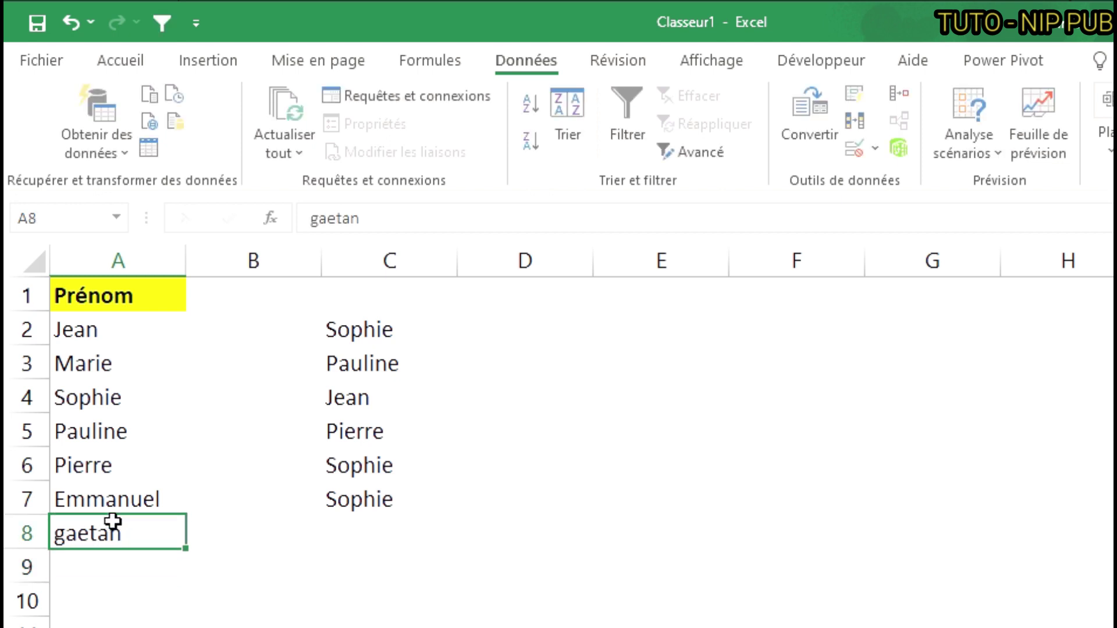
{"action": "left_click", "coordinate": [400, 331]}
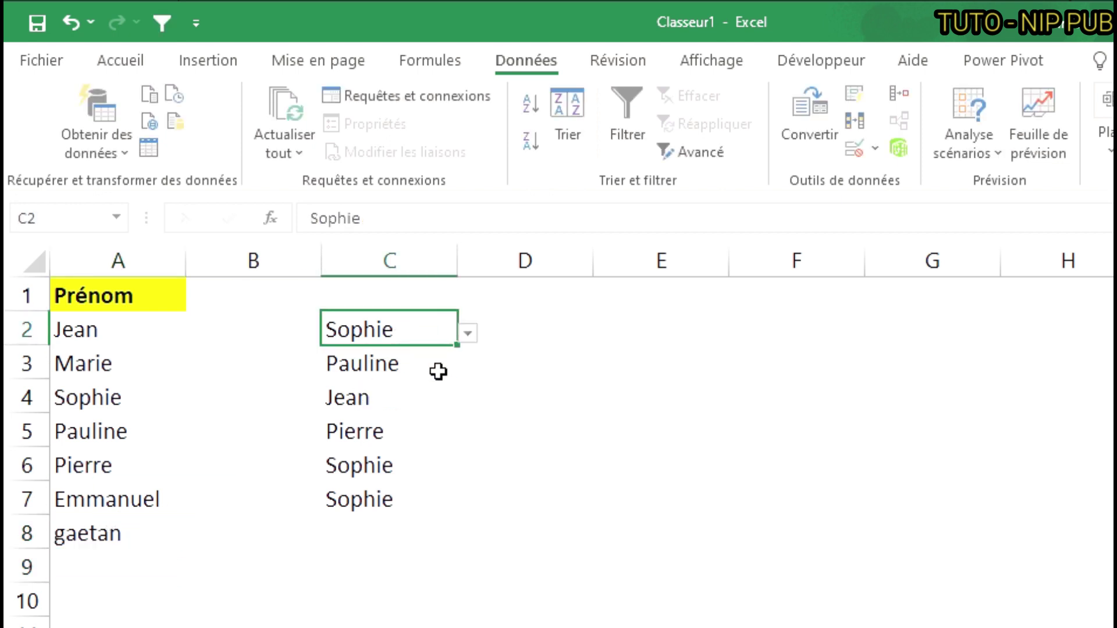
{"action": "left_click", "coordinate": [468, 333]}
{"action": "scroll", "coordinate": [404, 481], "scroll_direction": "down", "scroll_amount": 1}
{"action": "scroll", "coordinate": [399, 396], "scroll_direction": "down", "scroll_amount": 2}
{"action": "scroll", "coordinate": [401, 397], "scroll_direction": "up", "scroll_amount": 3}
{"action": "left_click", "coordinate": [468, 333]}
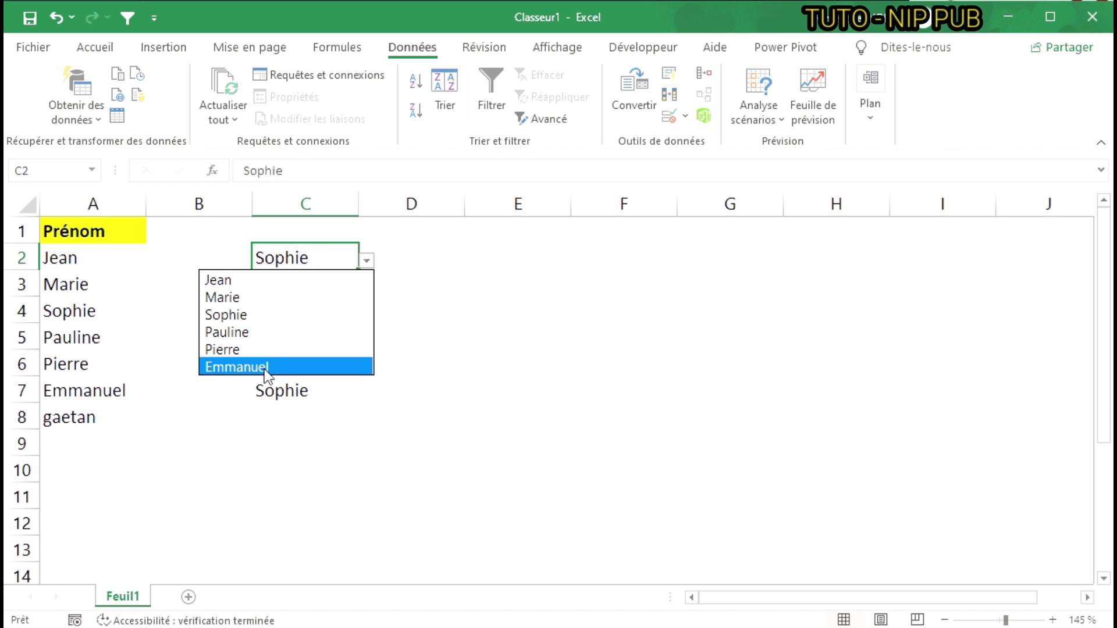
{"action": "left_click", "coordinate": [509, 315]}
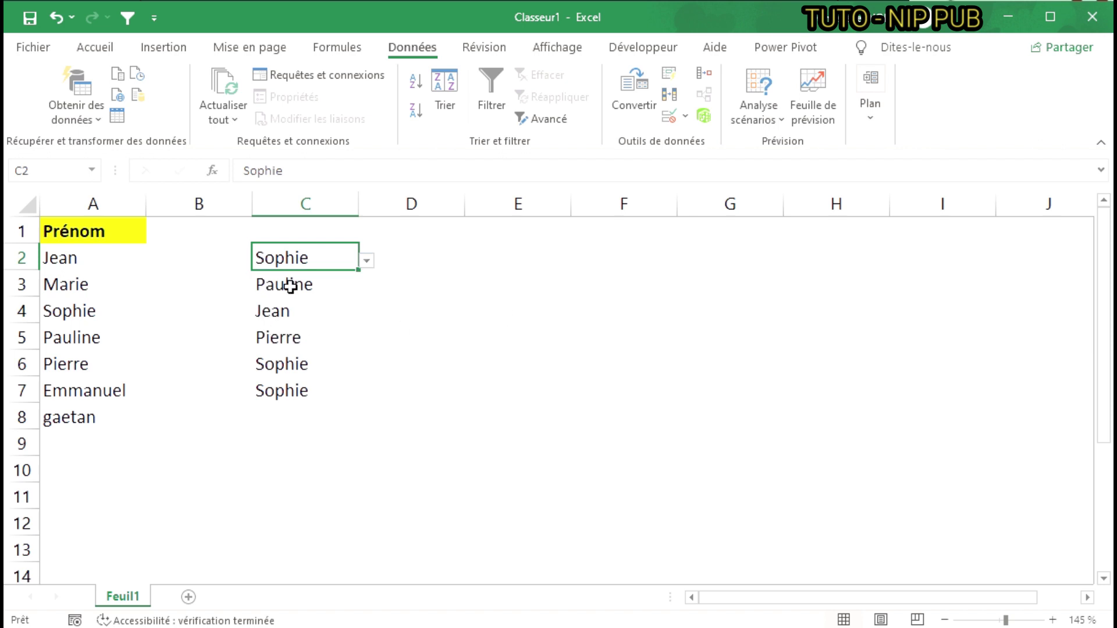
{"action": "left_click", "coordinate": [94, 418]}
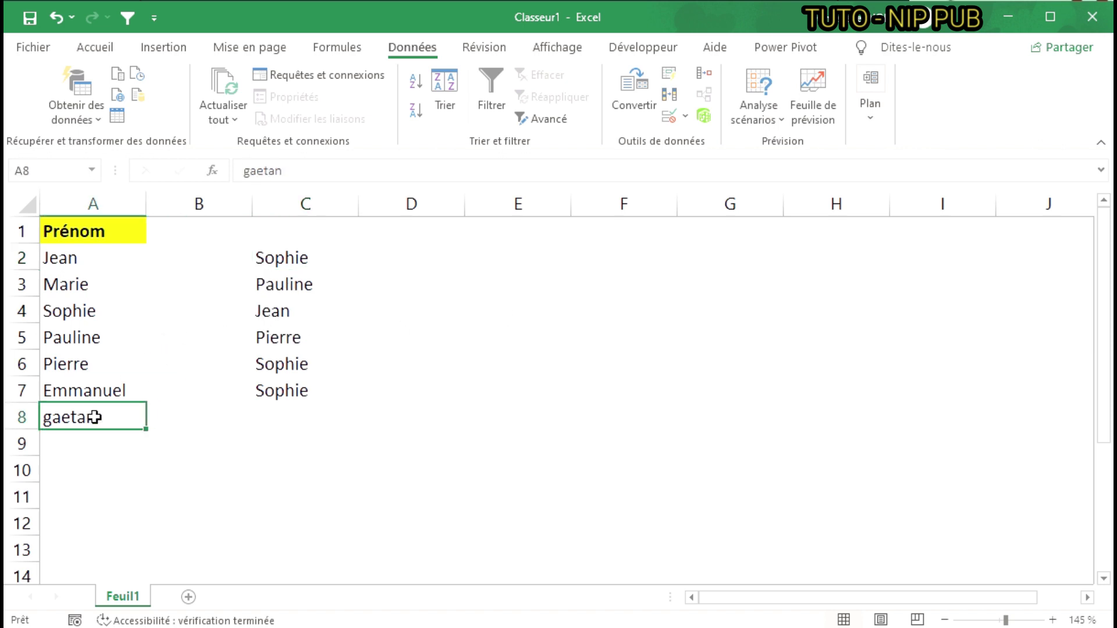
{"action": "key", "text": "Delete"}
Step: Convert A1:A7 (Prénom through Emmanuel) into a table with a header row via Insertion > Tableau
{"action": "left_click", "coordinate": [470, 367]}
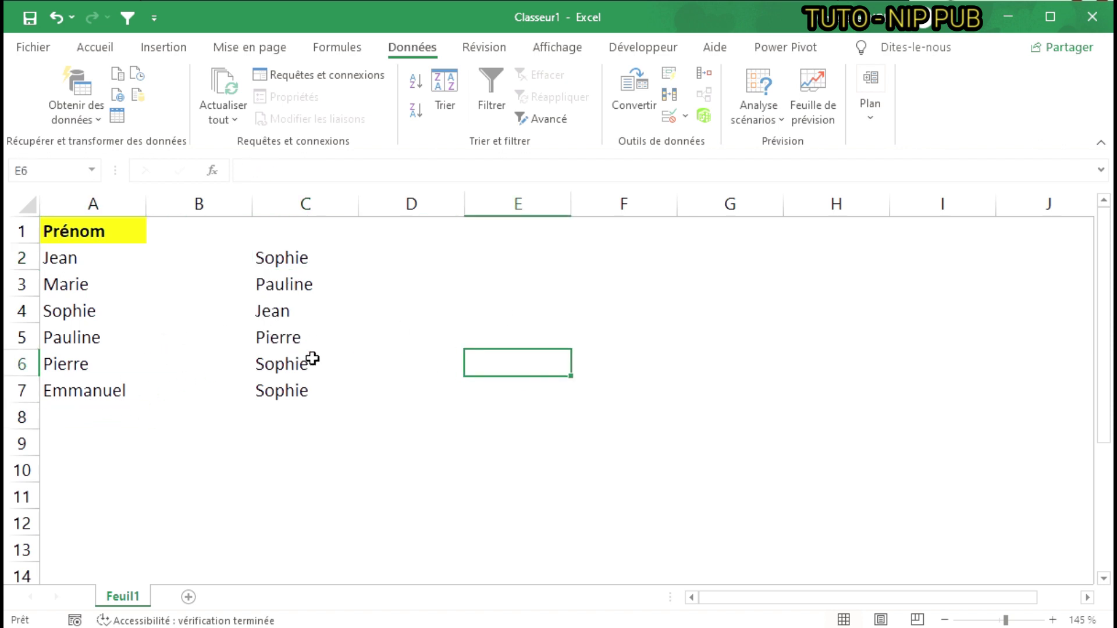
{"action": "left_click", "coordinate": [117, 199]}
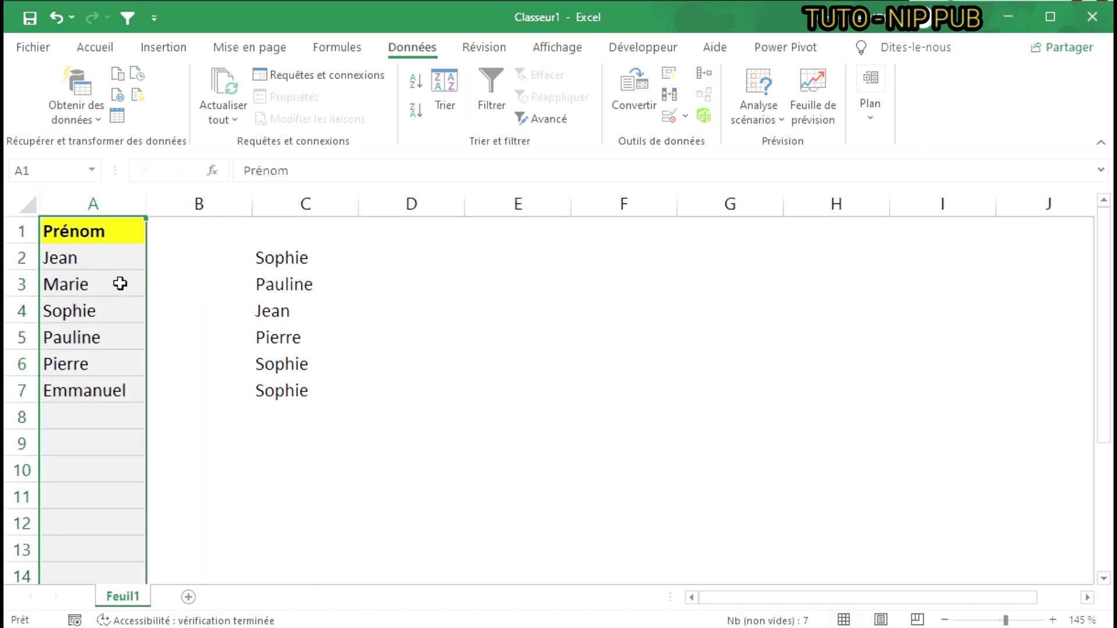
{"action": "left_click_drag", "start_coordinate": [105, 233], "coordinate": [88, 390]}
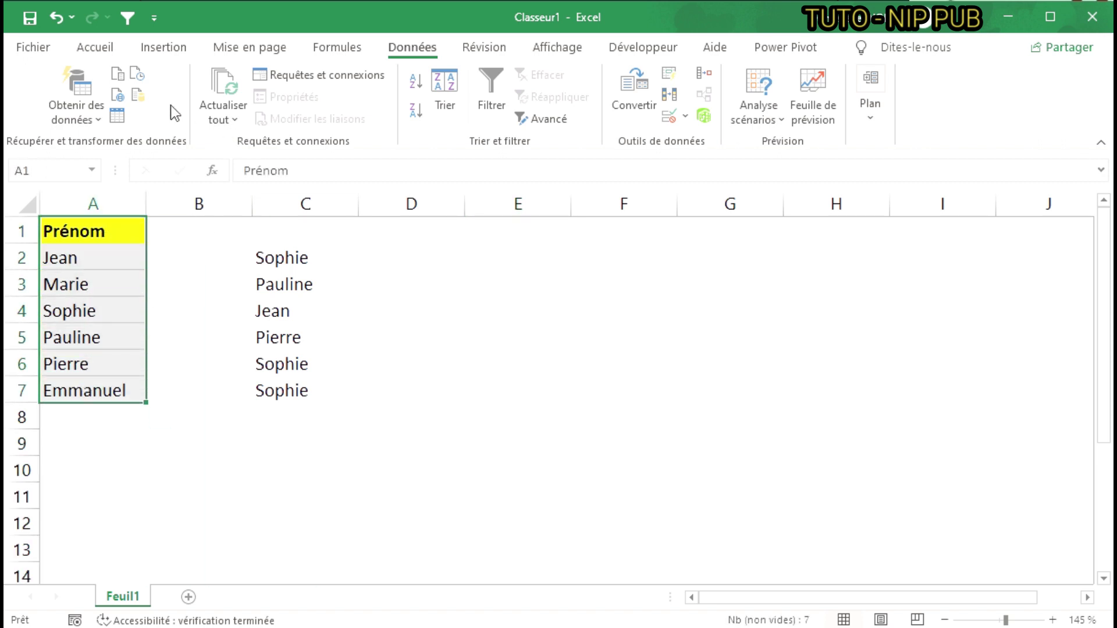
{"action": "left_click", "coordinate": [164, 47]}
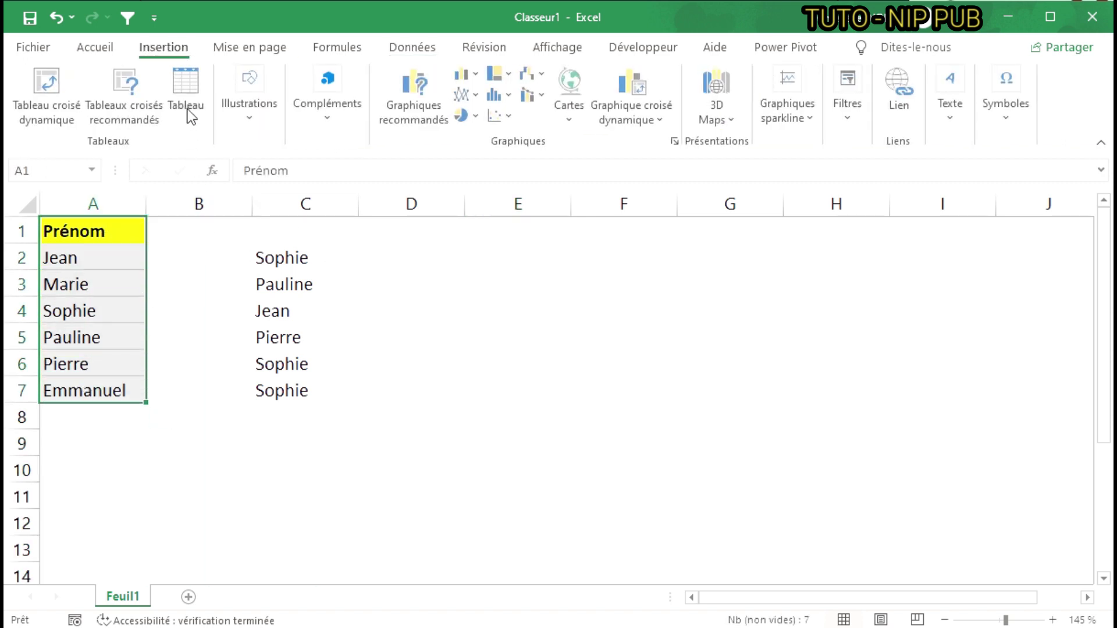
{"action": "left_click", "coordinate": [185, 102]}
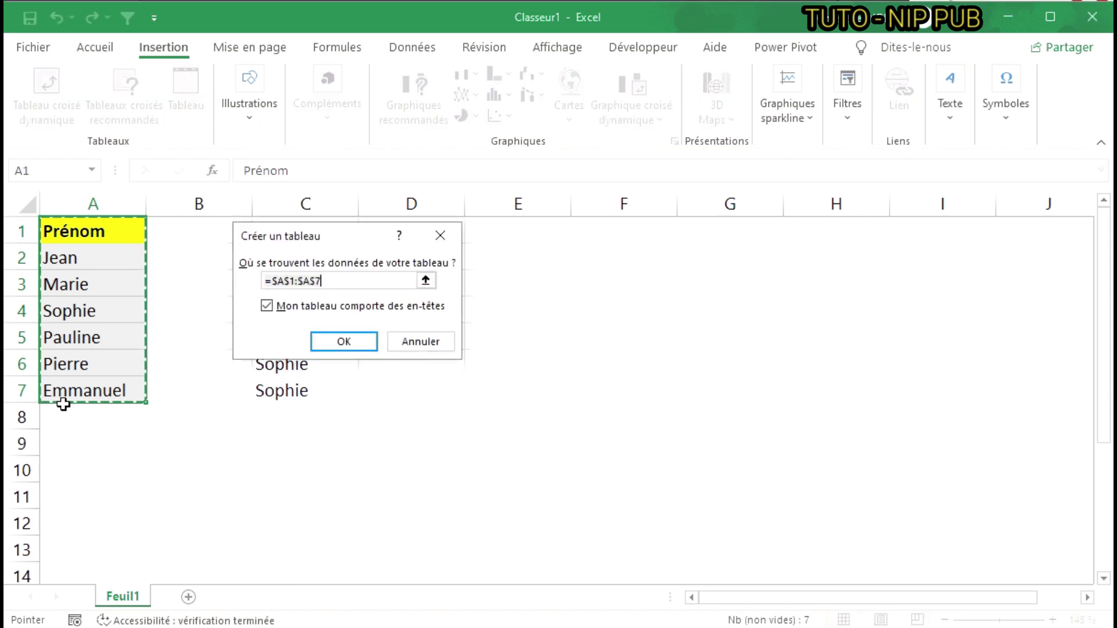
{"action": "left_click", "coordinate": [322, 341]}
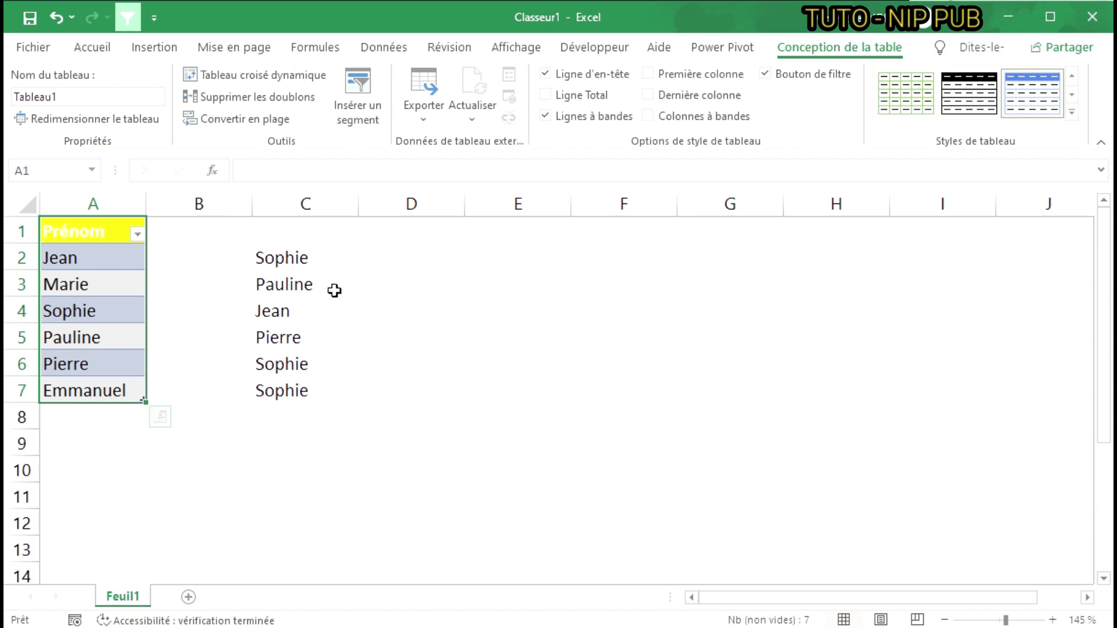
Step: Set the font colour of the Prénom header in A1 to Automatique
{"action": "left_click", "coordinate": [437, 250]}
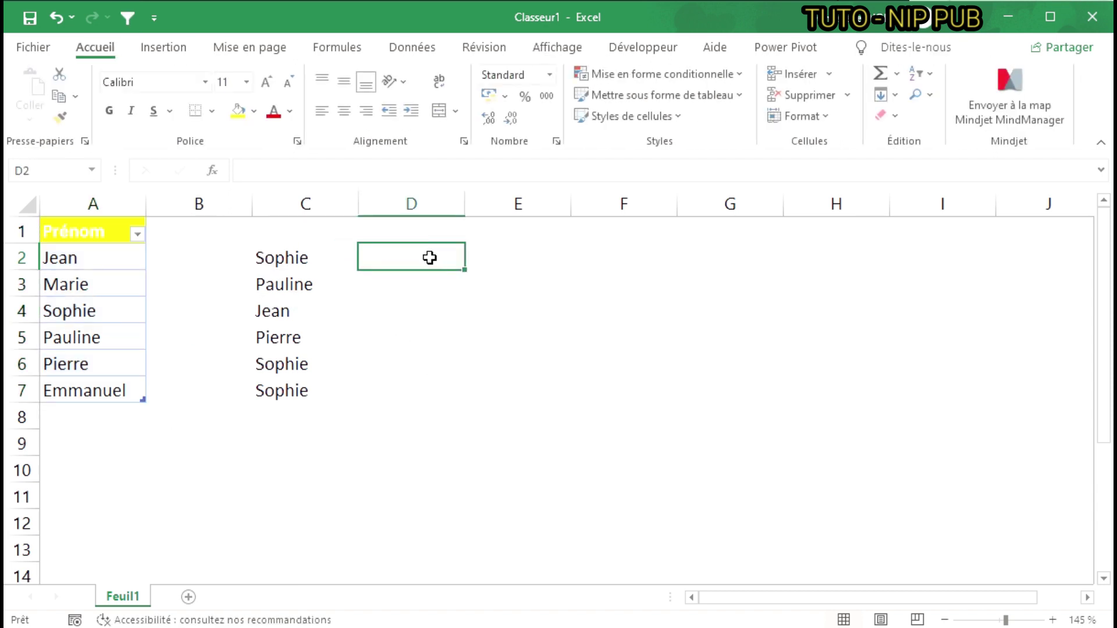
{"action": "left_click", "coordinate": [384, 47]}
{"action": "left_click", "coordinate": [114, 230]}
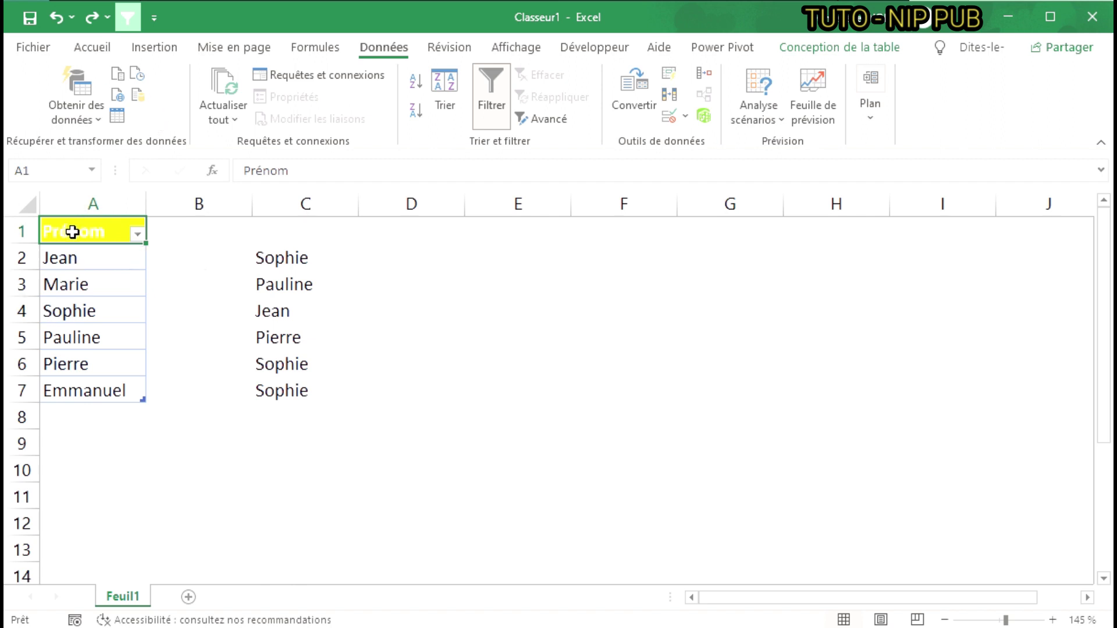
{"action": "left_click", "coordinate": [92, 48]}
{"action": "left_click", "coordinate": [290, 111]}
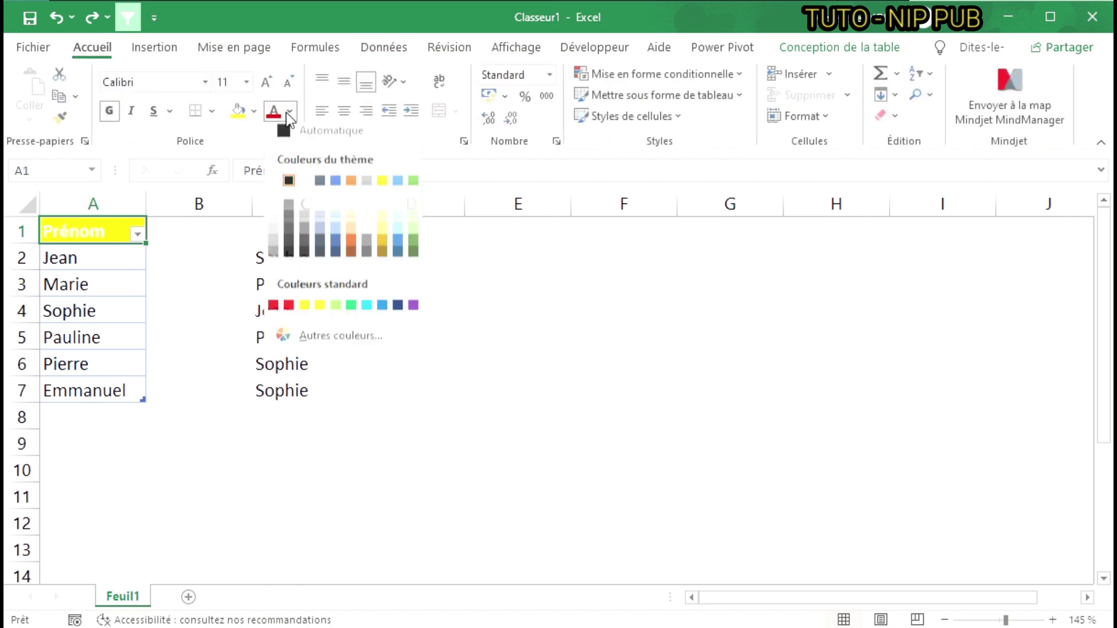
{"action": "left_click", "coordinate": [292, 138]}
{"action": "left_click", "coordinate": [192, 309]}
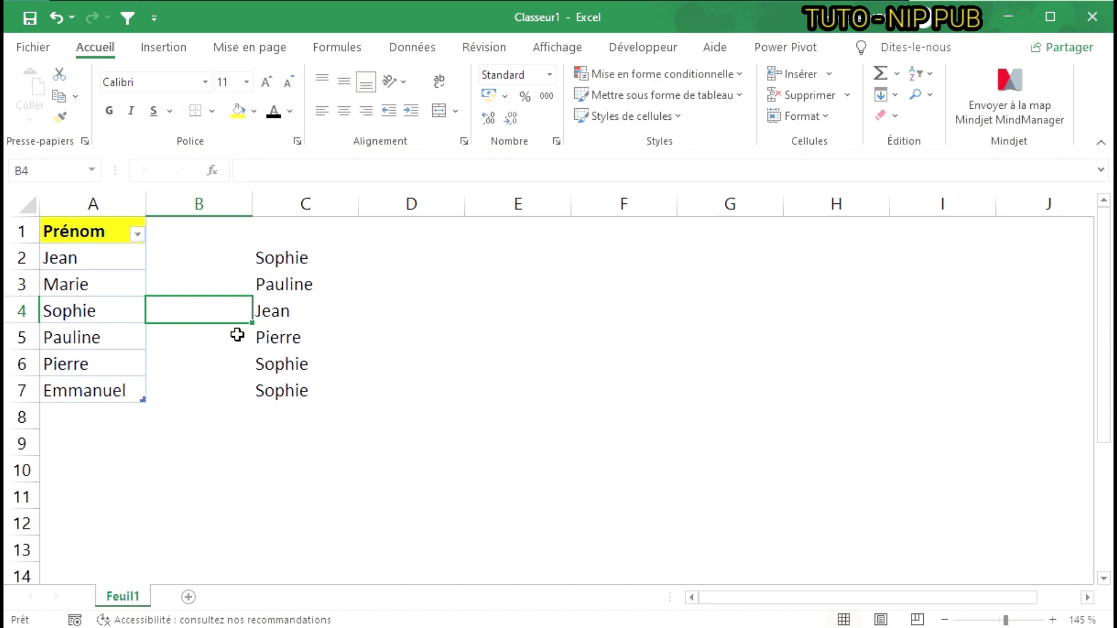
Step: Delete column D so D2 no longer has a dropdown
{"action": "left_click_drag", "start_coordinate": [286, 325], "coordinate": [279, 387]}
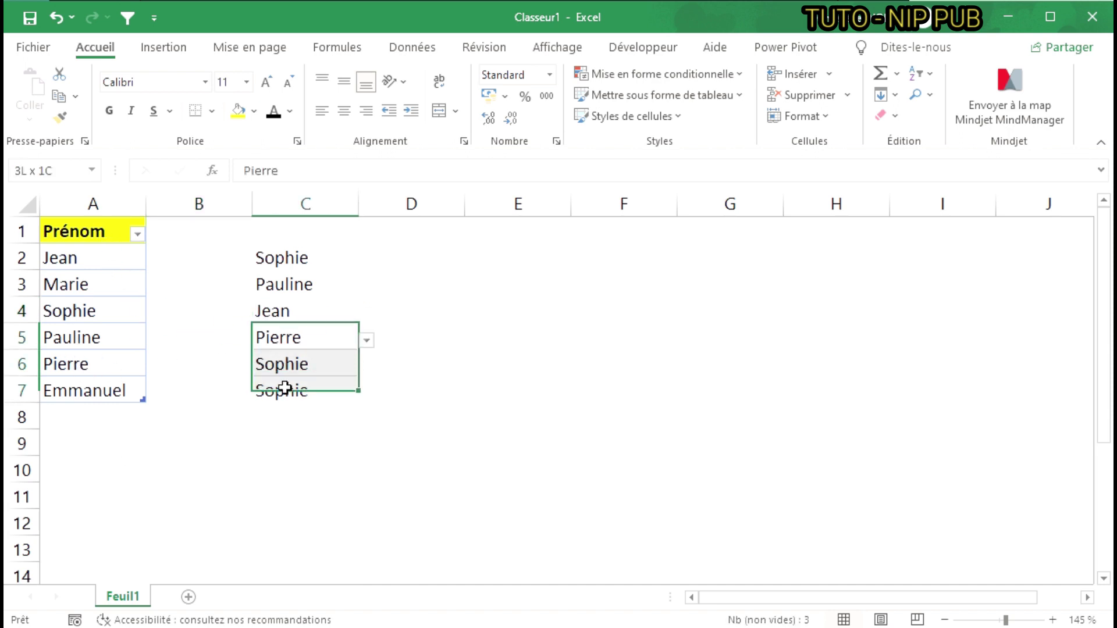
{"action": "left_click", "coordinate": [417, 267]}
{"action": "left_click", "coordinate": [474, 266]}
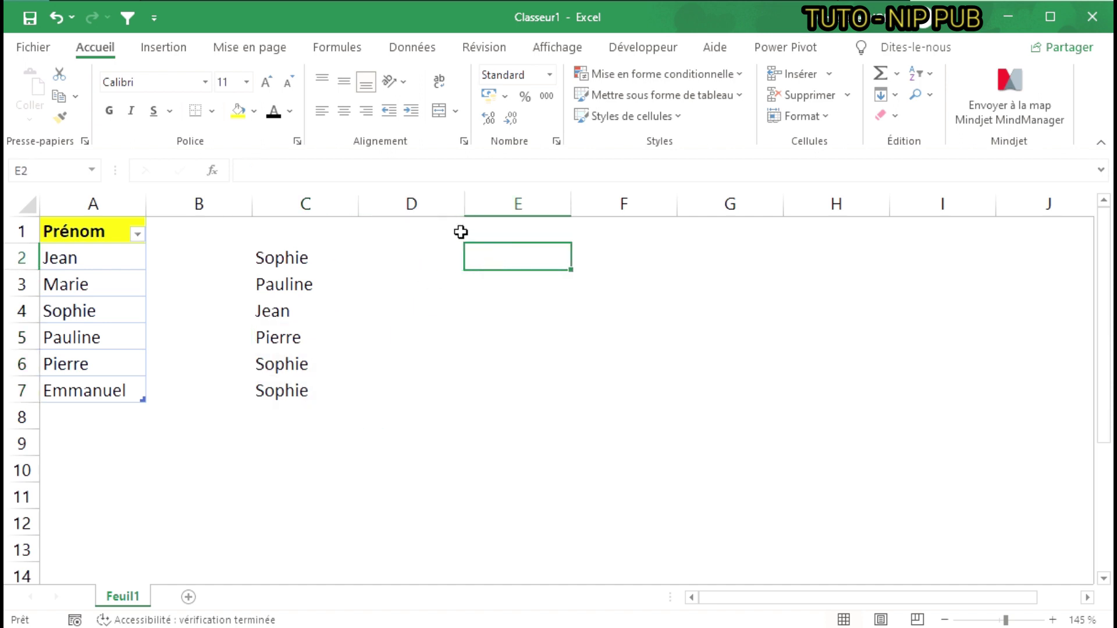
{"action": "left_click", "coordinate": [422, 203]}
{"action": "right_click", "coordinate": [424, 205]}
{"action": "left_click", "coordinate": [492, 385]}
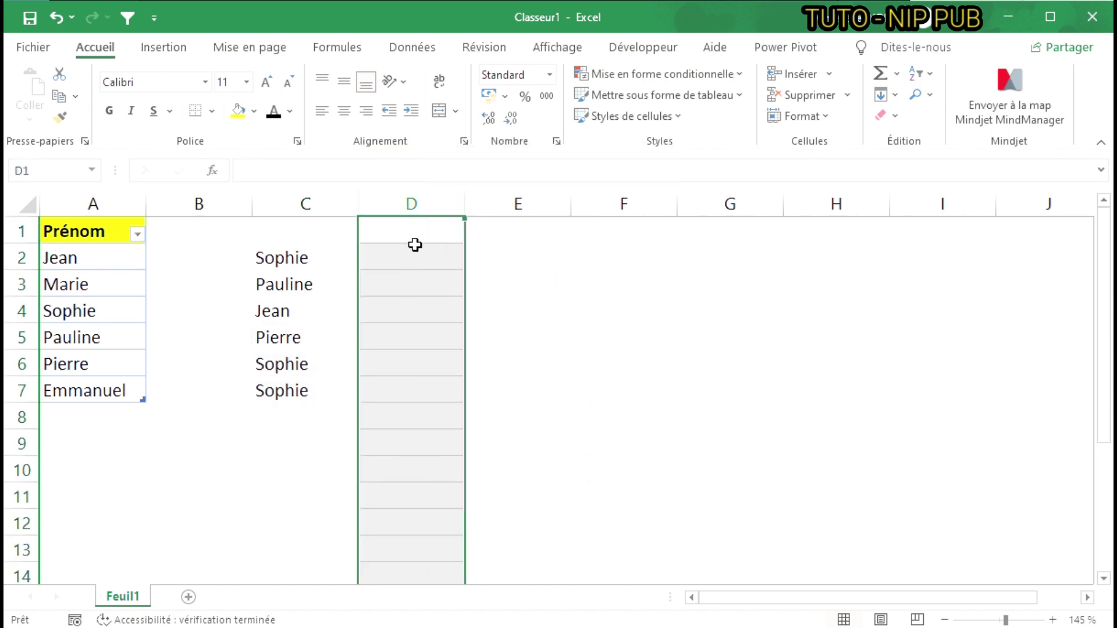
{"action": "left_click", "coordinate": [415, 255]}
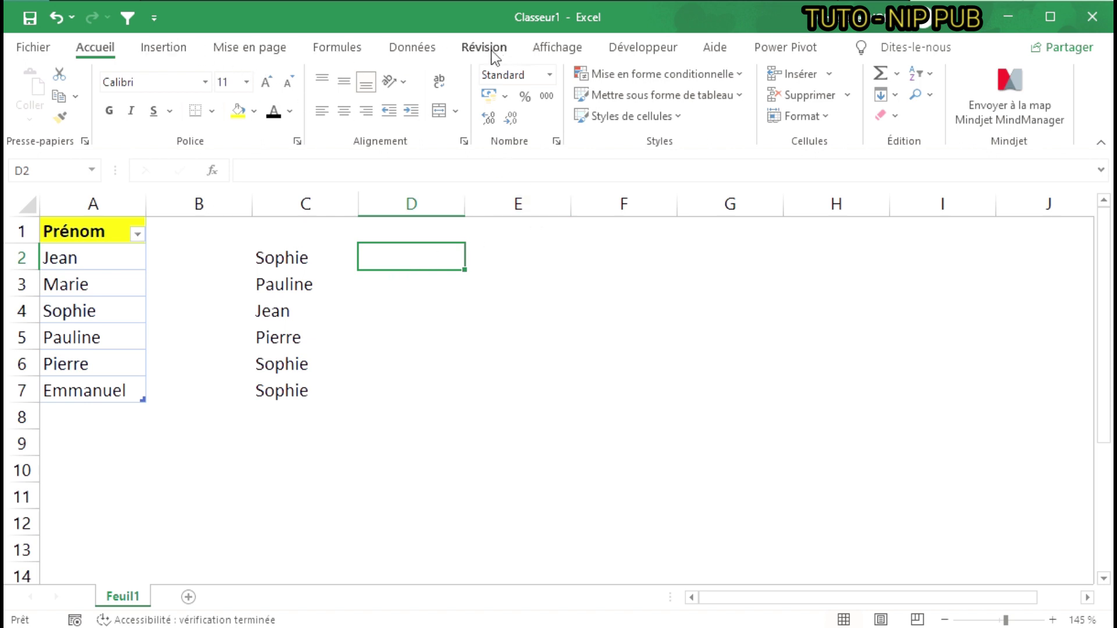
{"action": "left_click", "coordinate": [429, 50]}
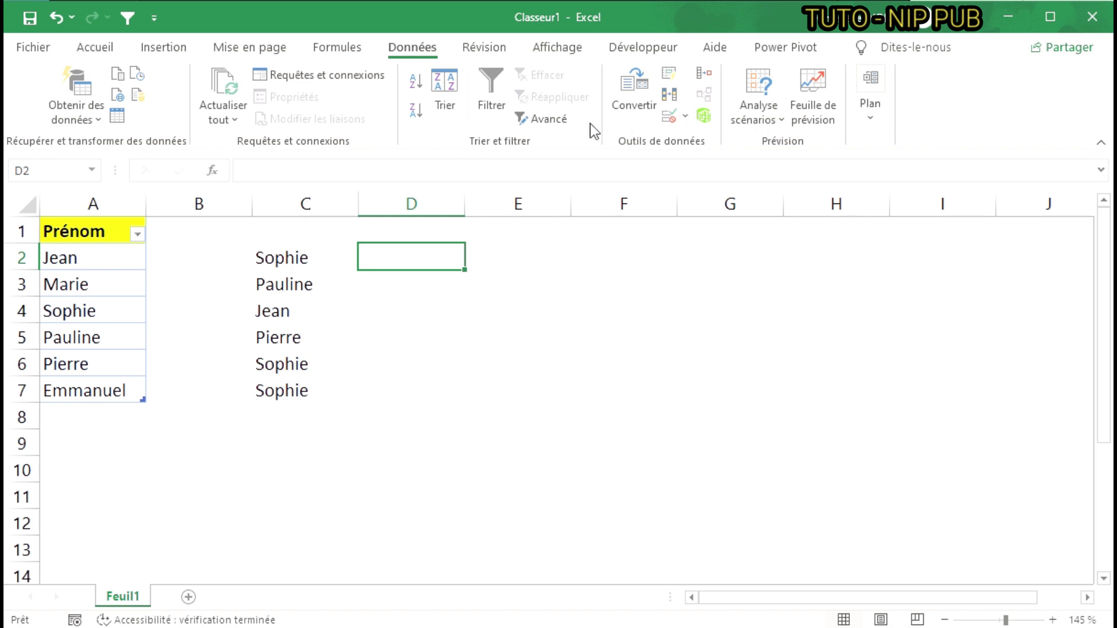
Step: Give D2 a Liste validation sourced from =$A$2:$A$7 and check it offers Jean through Emmanuel
{"action": "left_click", "coordinate": [685, 119]}
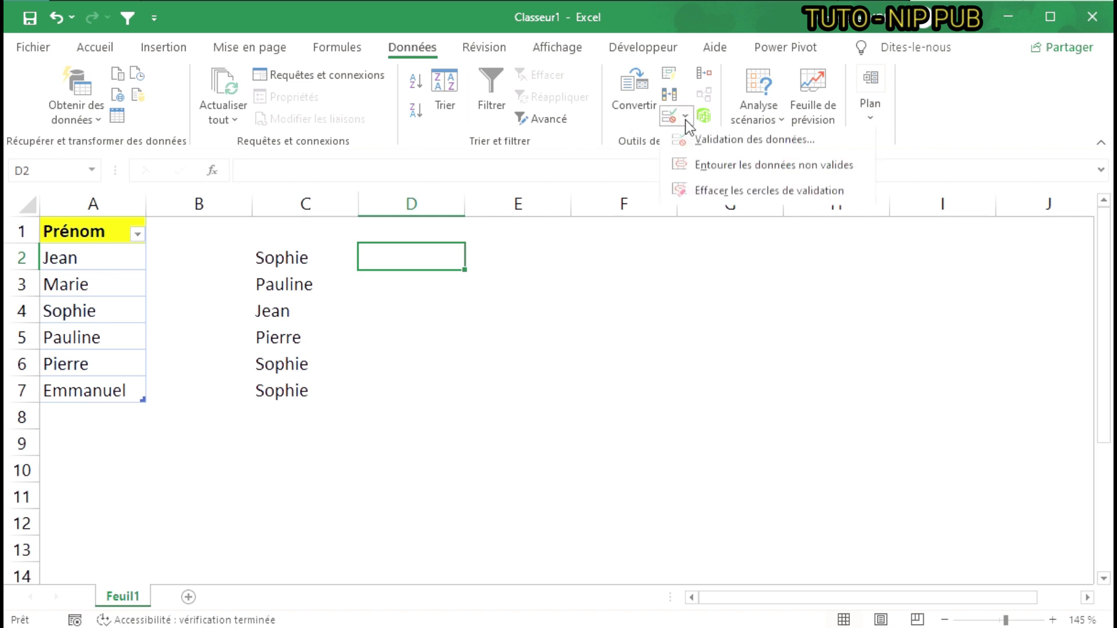
{"action": "left_click", "coordinate": [762, 145]}
{"action": "left_click", "coordinate": [312, 250]}
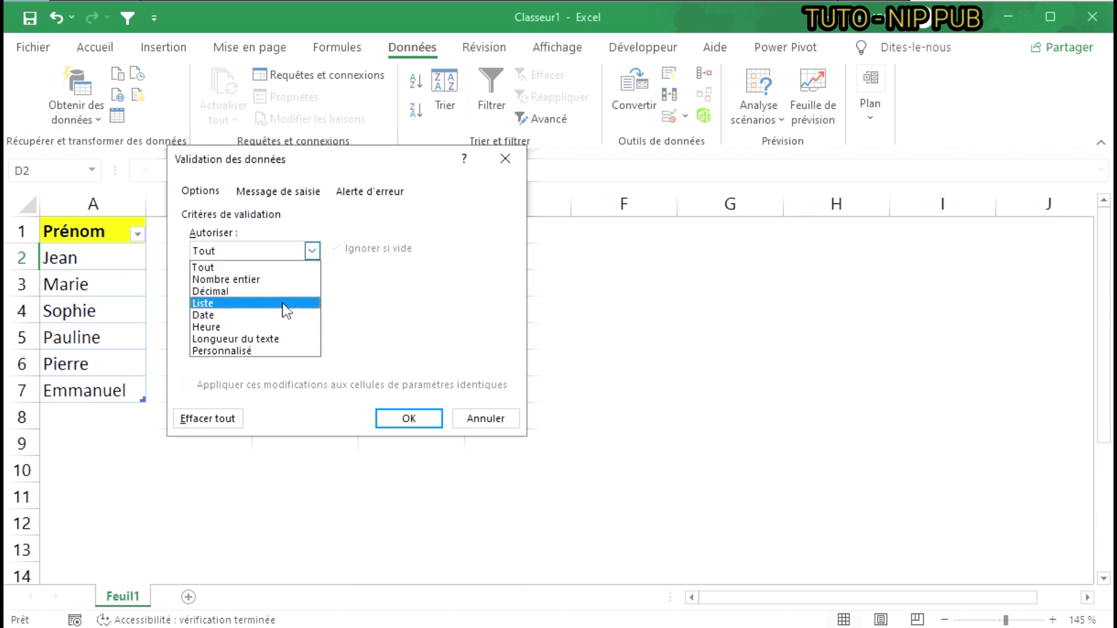
{"action": "left_click", "coordinate": [273, 304]}
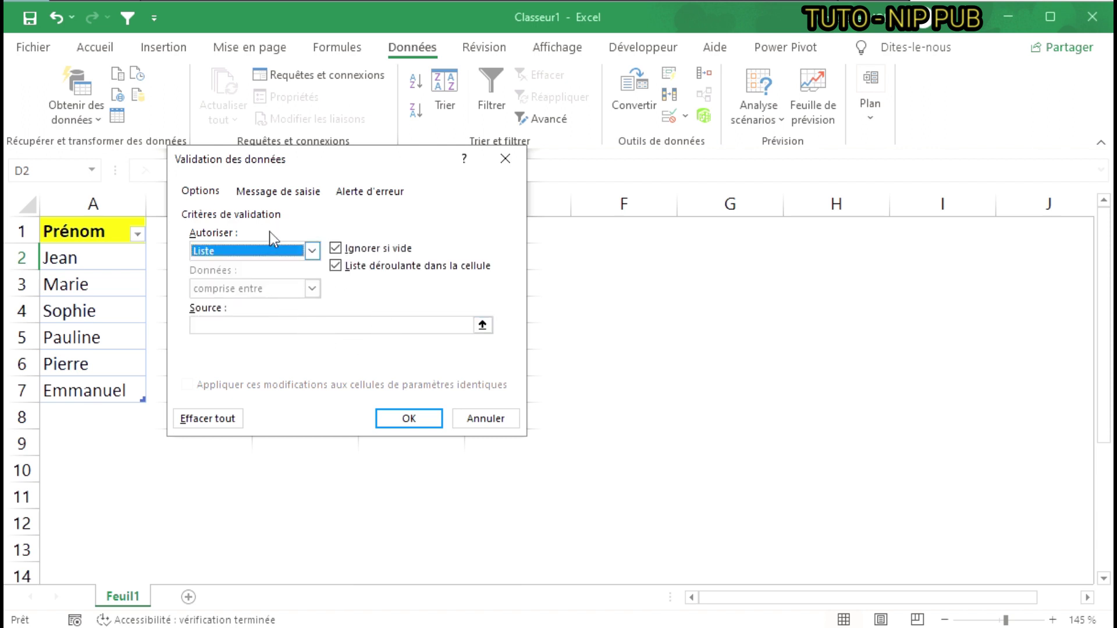
{"action": "left_click", "coordinate": [482, 322]}
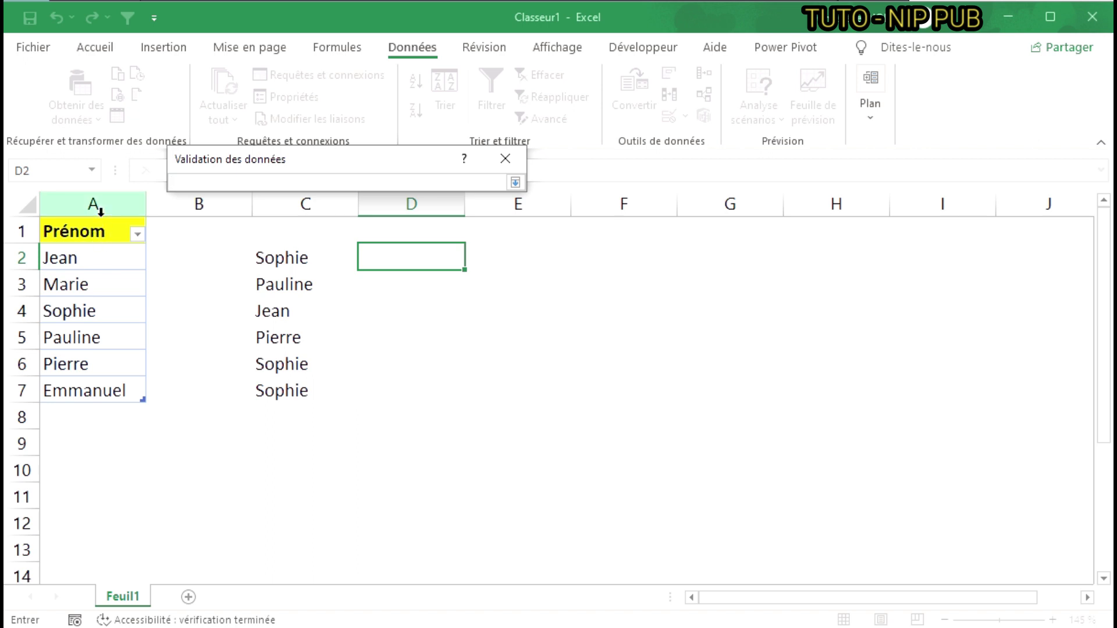
{"action": "left_click_drag", "start_coordinate": [82, 258], "coordinate": [81, 391]}
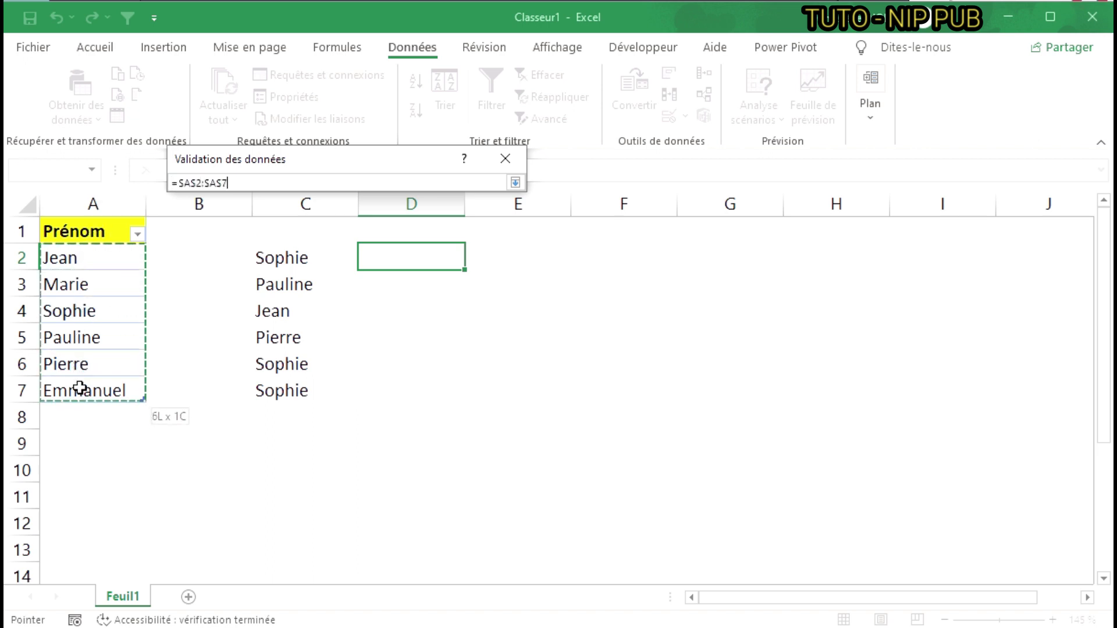
{"action": "left_click", "coordinate": [515, 183]}
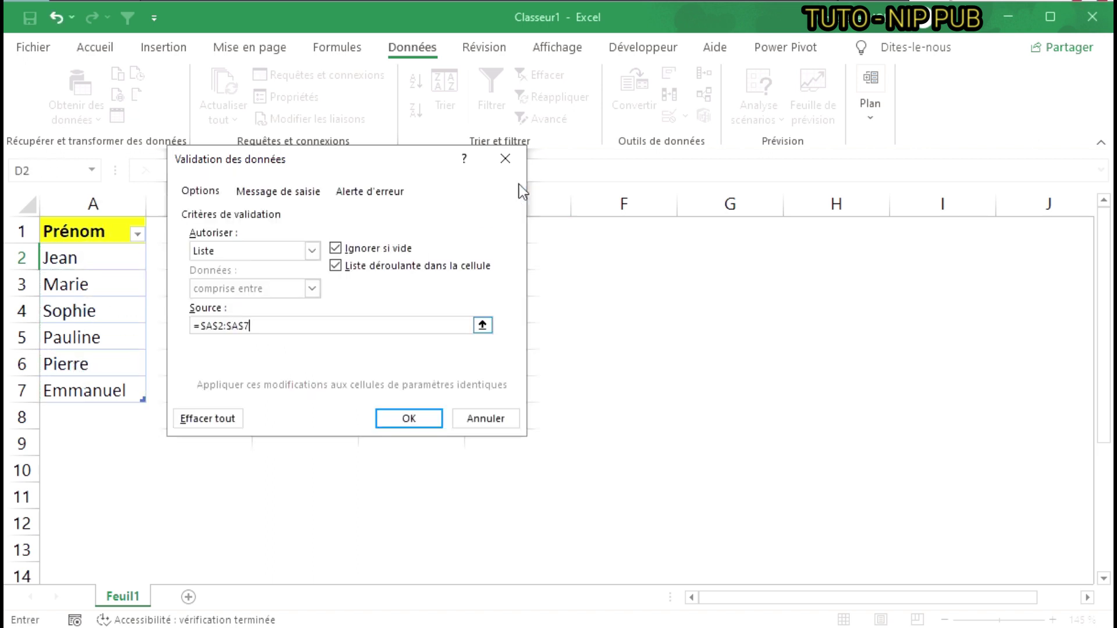
{"action": "left_click", "coordinate": [418, 416]}
{"action": "left_click", "coordinate": [473, 260]}
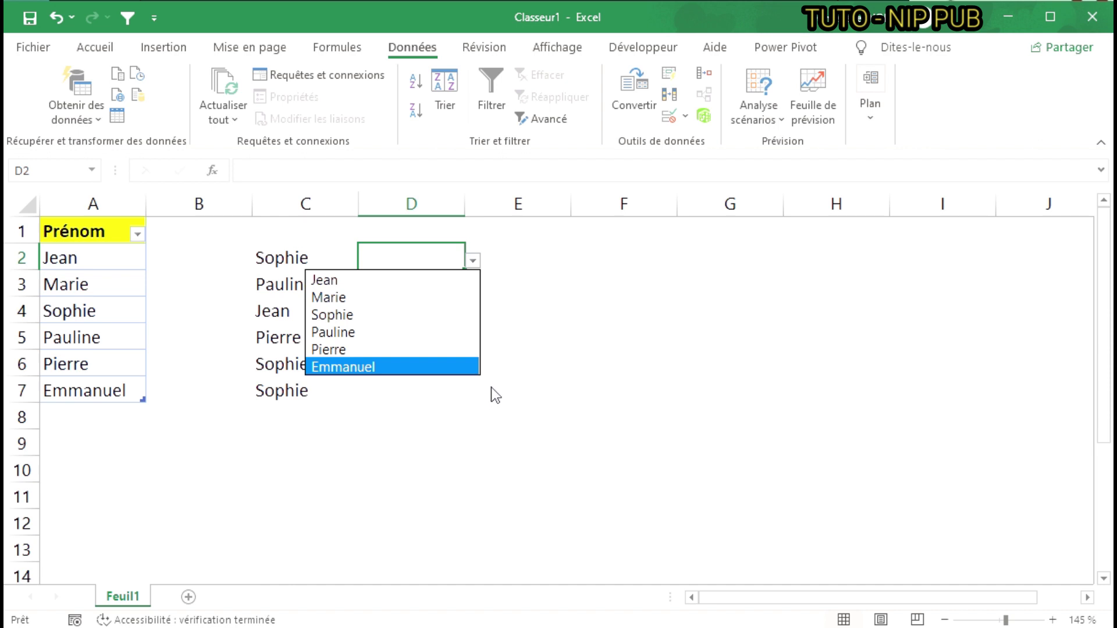
Step: Enter Joanna in A8 and Claire in A9, then confirm D2's dropdown now lists them
{"action": "left_click", "coordinate": [133, 422]}
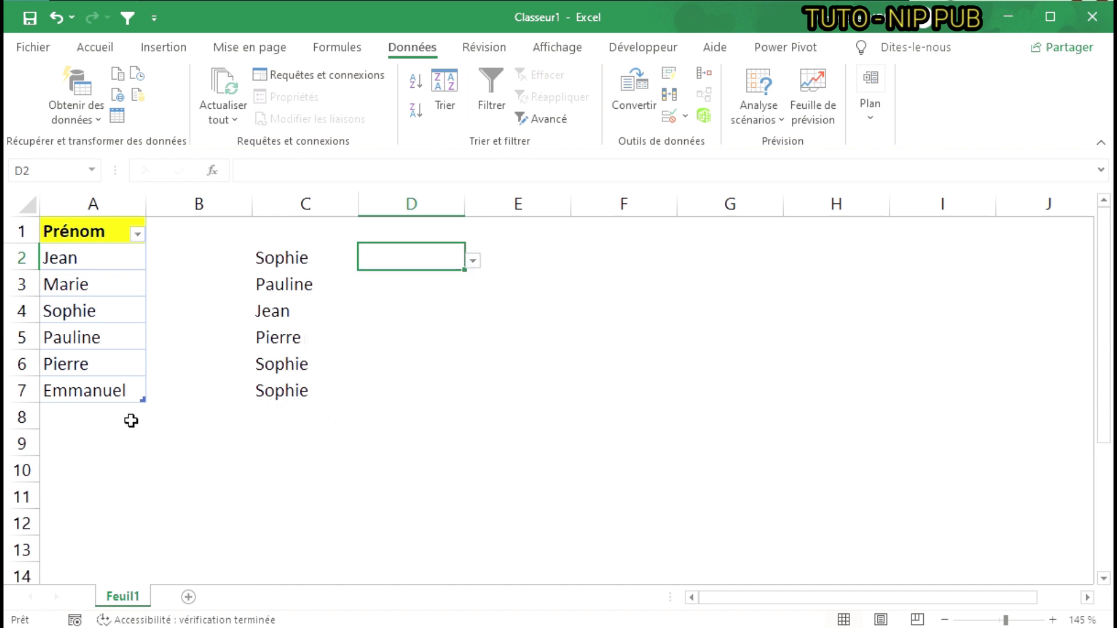
{"action": "left_click", "coordinate": [127, 420]}
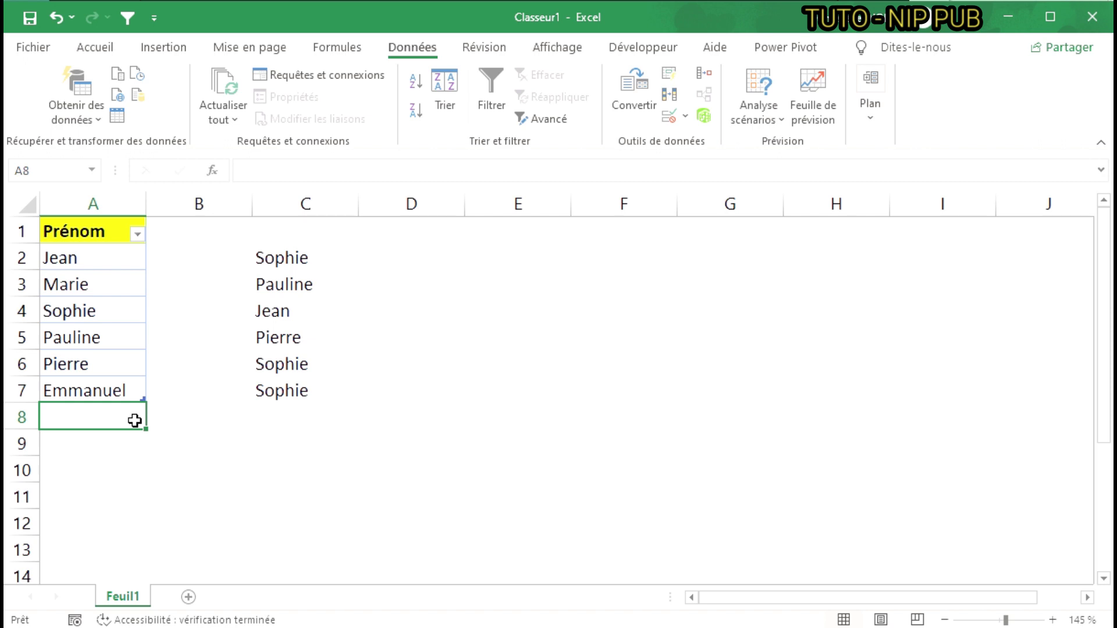
{"action": "type", "text": "Jo"}
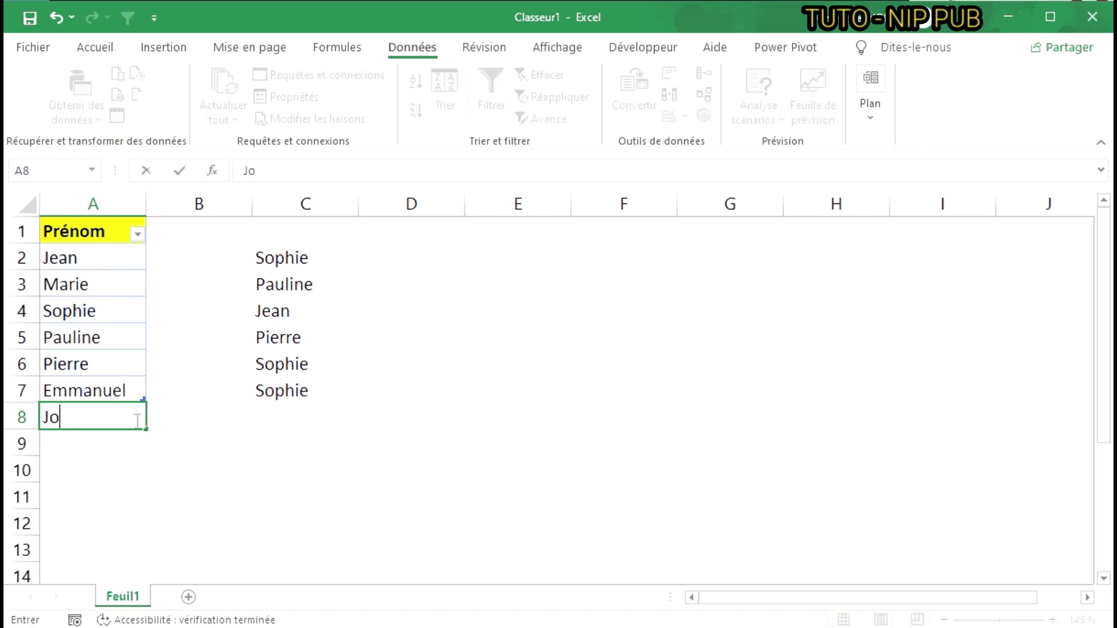
{"action": "type", "text": "anna"}
{"action": "key", "text": "Return"}
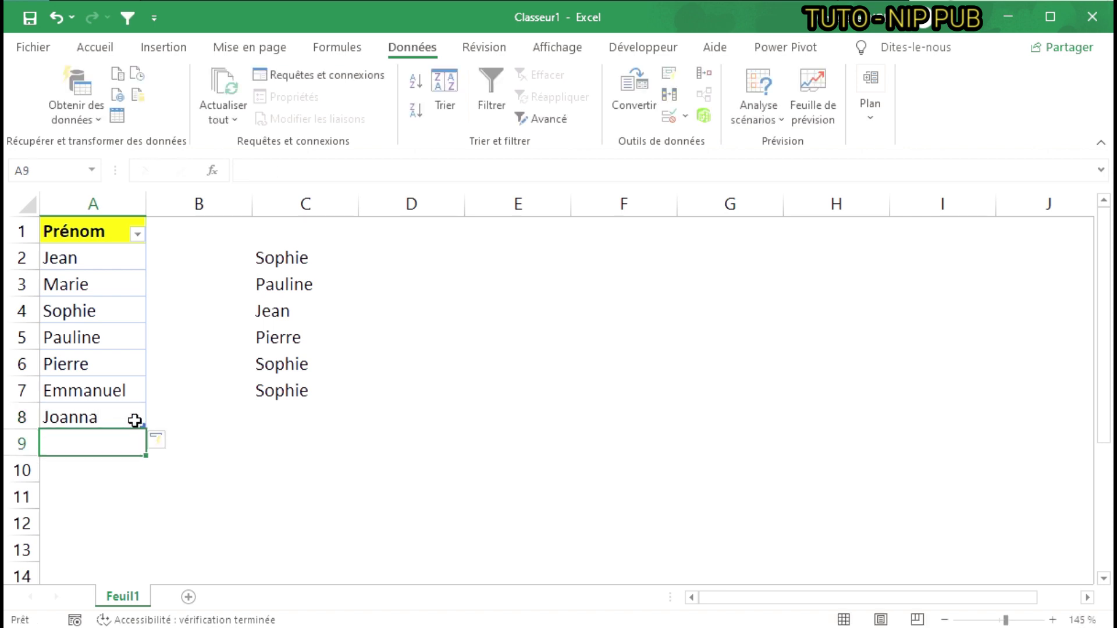
{"action": "type", "text": "Claire"}
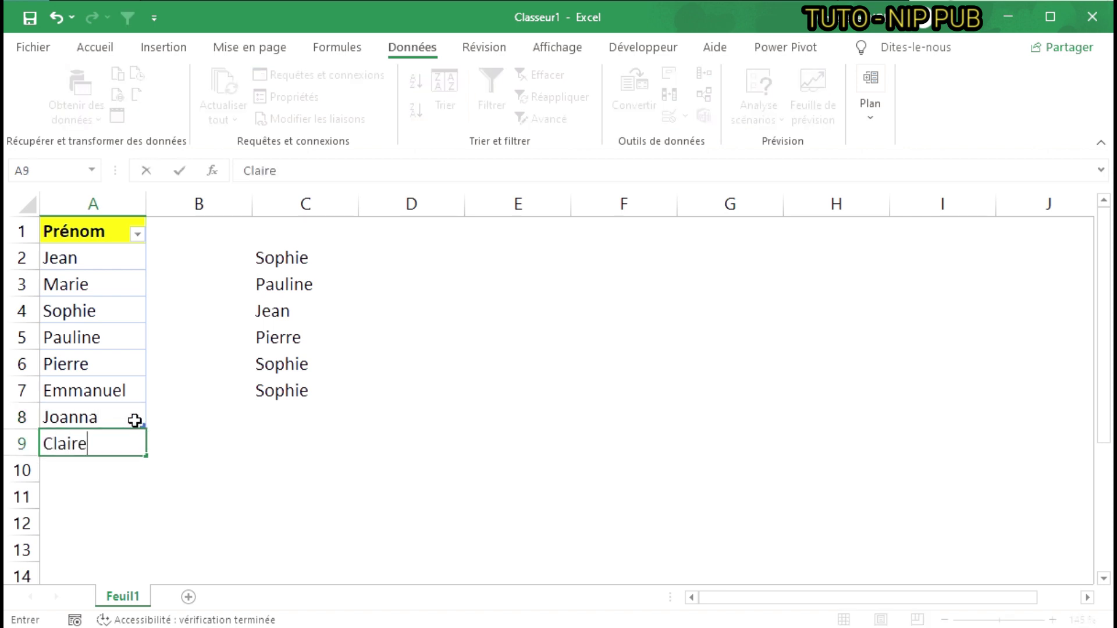
{"action": "left_click", "coordinate": [401, 432]}
{"action": "left_click", "coordinate": [408, 261]}
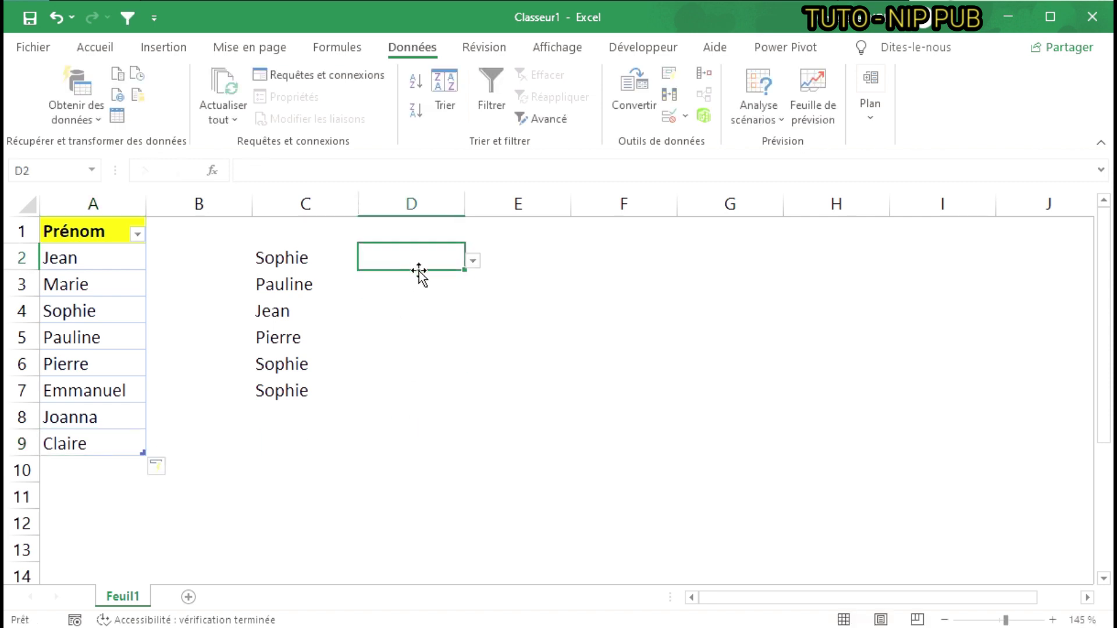
{"action": "left_click", "coordinate": [473, 262]}
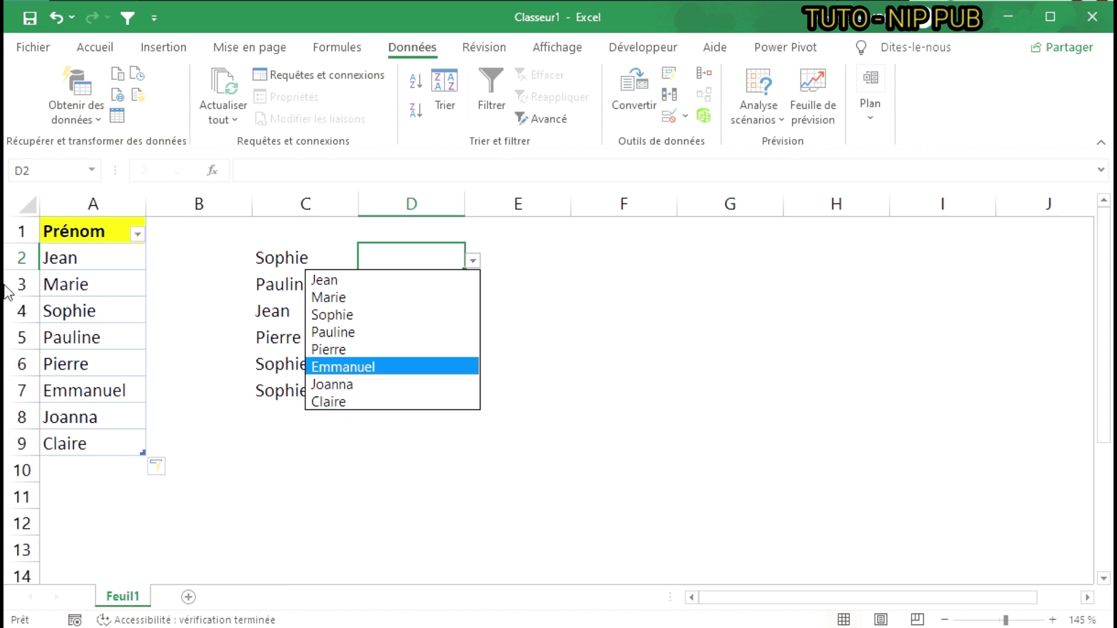
{"action": "left_click", "coordinate": [75, 259]}
Step: Copy the names in A2:A7 and paste them into E2:E7
{"action": "mouse_move", "coordinate": [76, 259]}
{"action": "left_mouse_down"}
{"action": "mouse_move", "coordinate": [94, 414]}
{"action": "mouse_move", "coordinate": [100, 392]}
{"action": "left_mouse_up"}
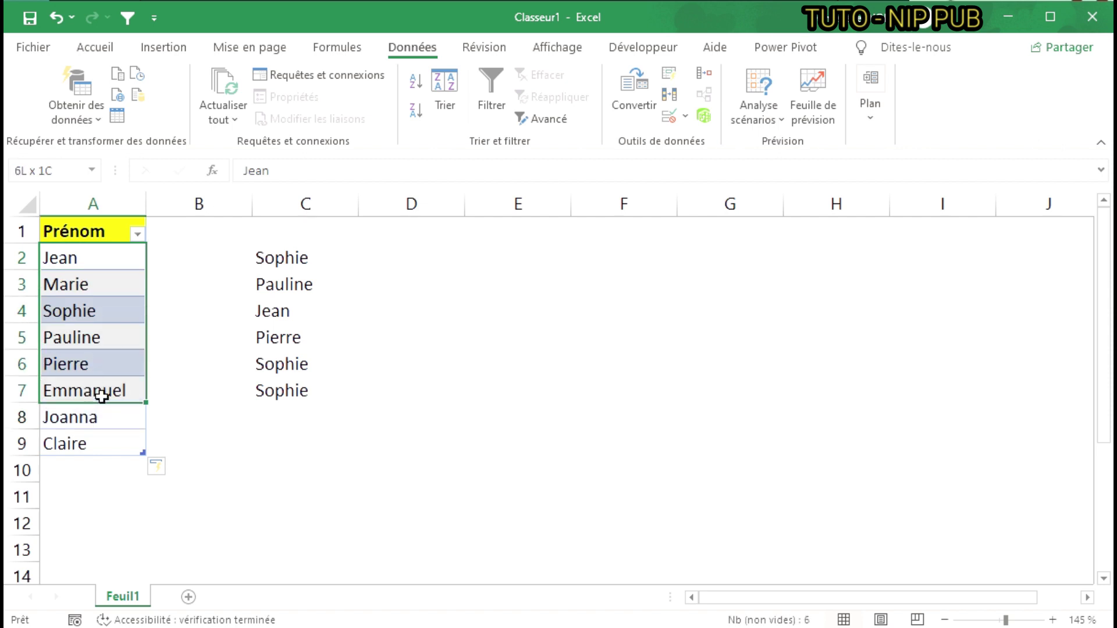
{"action": "key", "text": "ctrl+c"}
{"action": "left_click", "coordinate": [533, 257]}
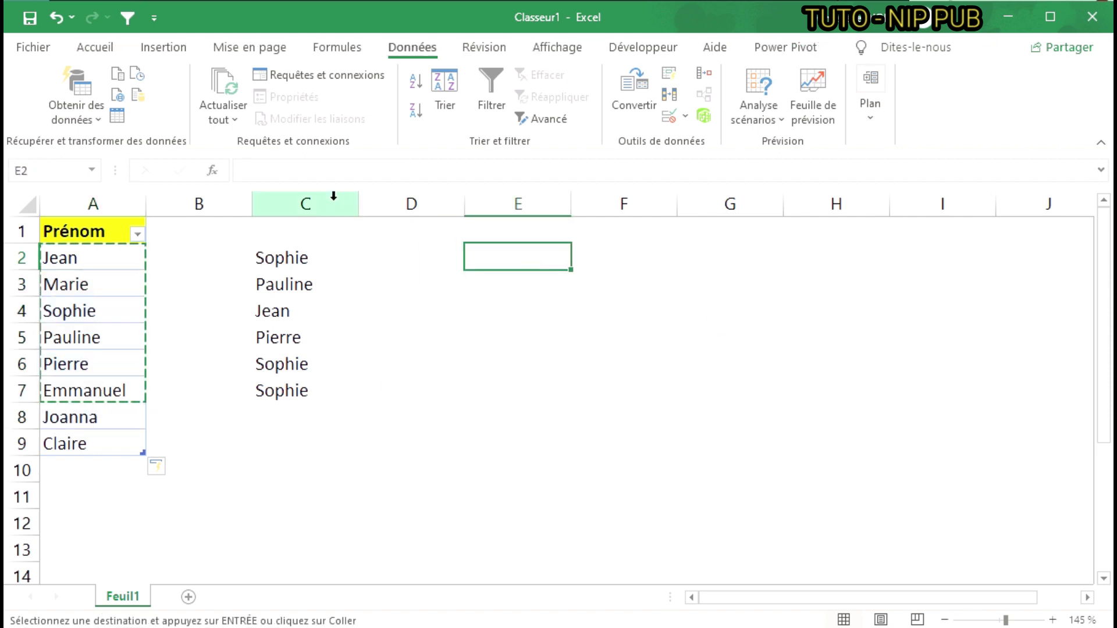
{"action": "left_click", "coordinate": [95, 47]}
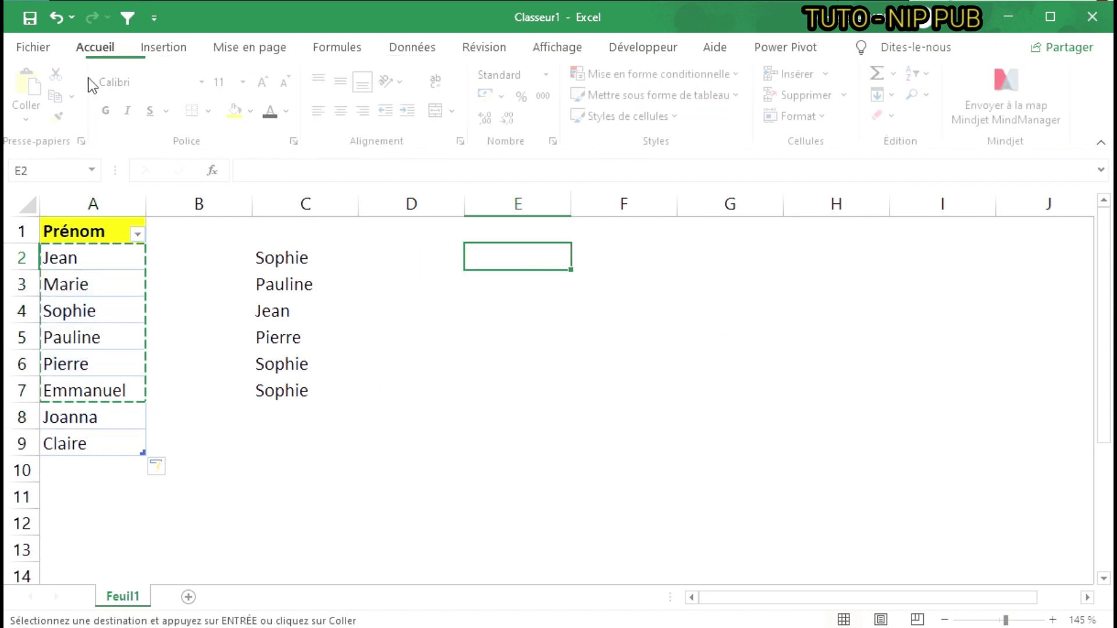
{"action": "left_click", "coordinate": [29, 114]}
{"action": "left_click", "coordinate": [56, 259]}
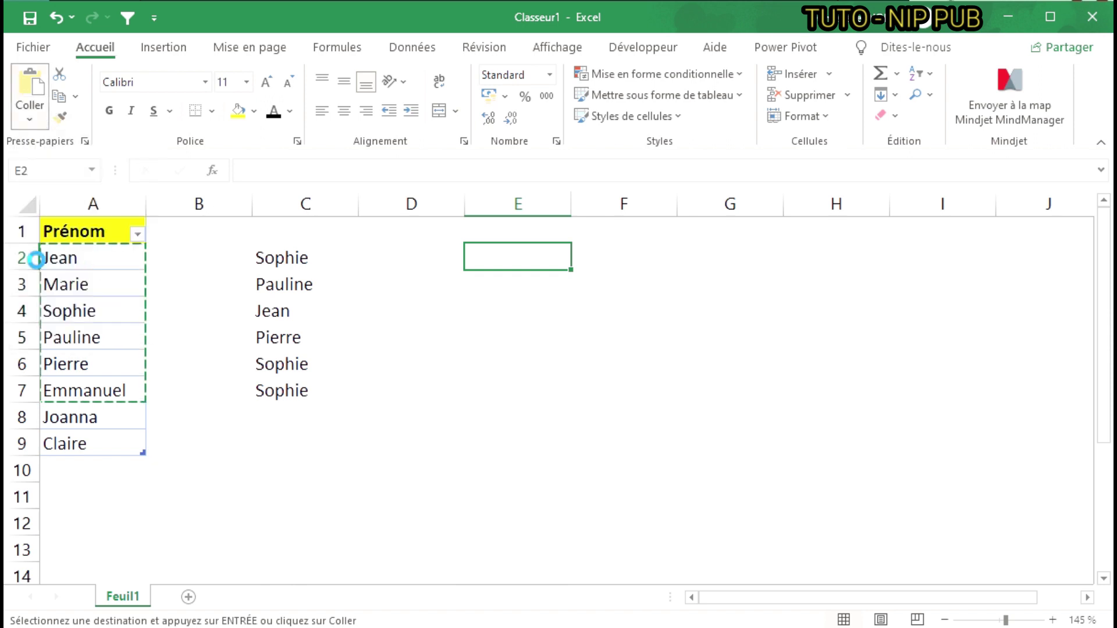
{"action": "left_click", "coordinate": [582, 308]}
{"action": "left_click", "coordinate": [531, 234]}
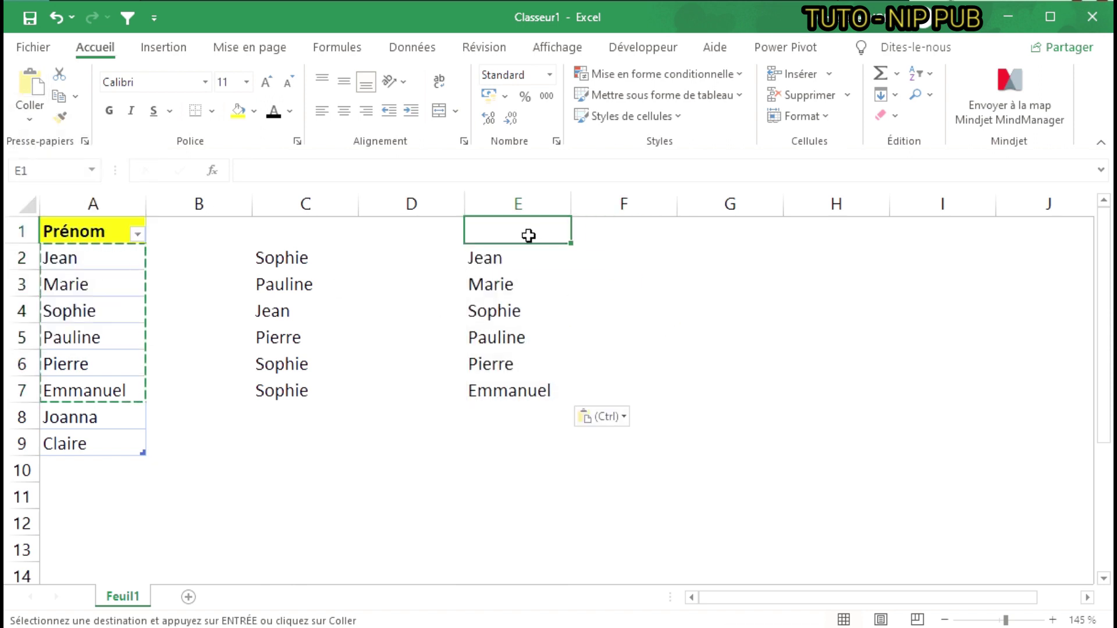
Step: Enter Prénom in E1 and Dynamique in B1, extending the table to column B
{"action": "type", "text": "Pré"}
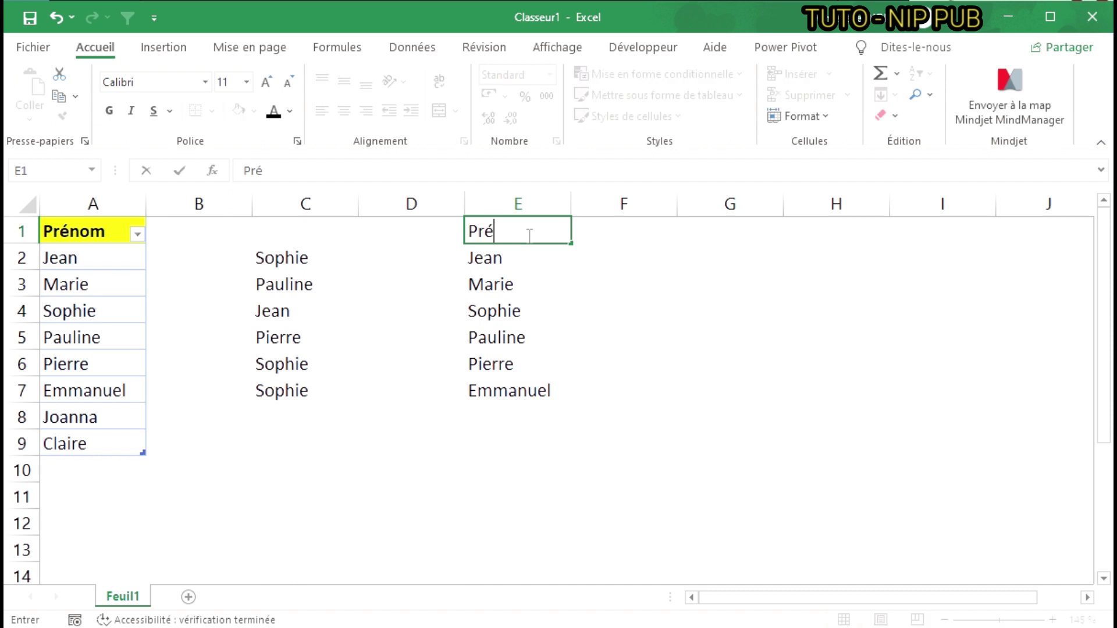
{"action": "type", "text": "nom"}
{"action": "left_click", "coordinate": [488, 260]}
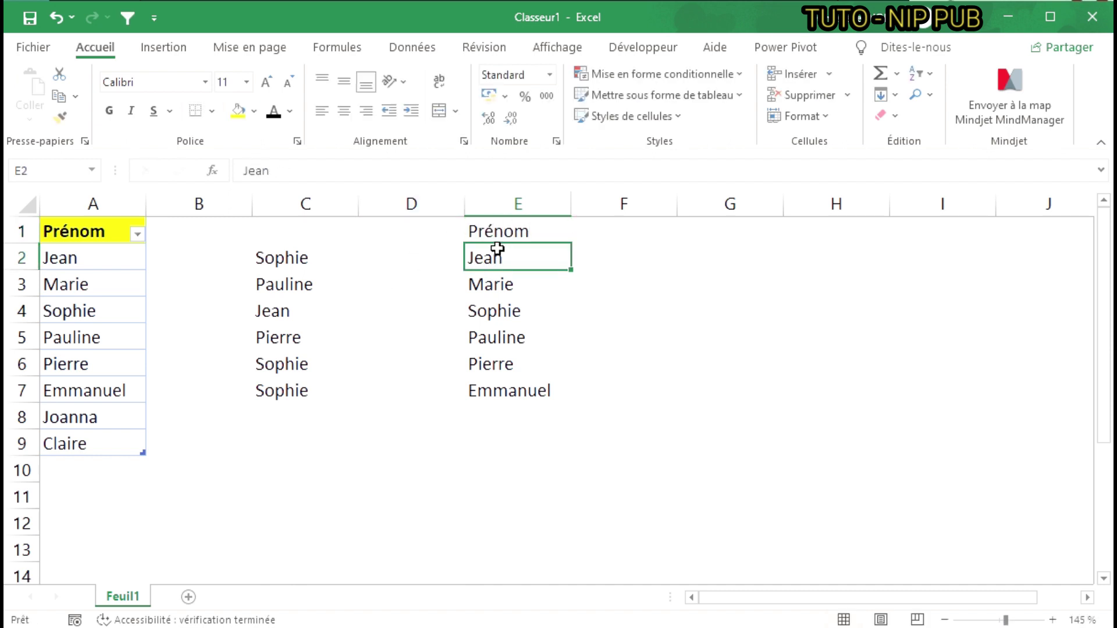
{"action": "left_click", "coordinate": [154, 232]}
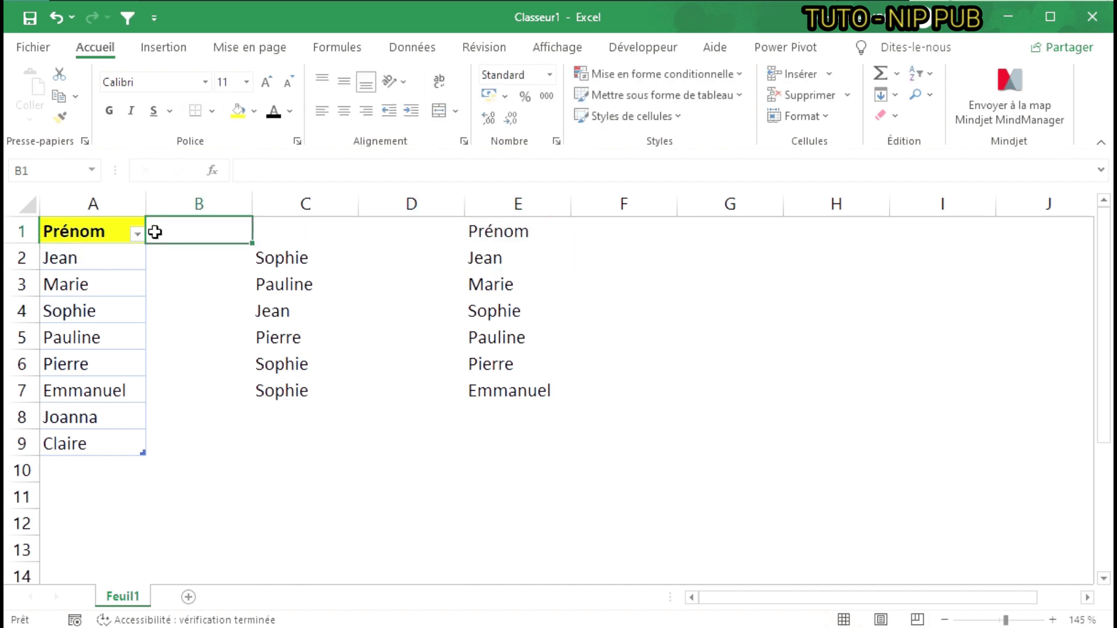
{"action": "type", "text": "Dynamiqu"}
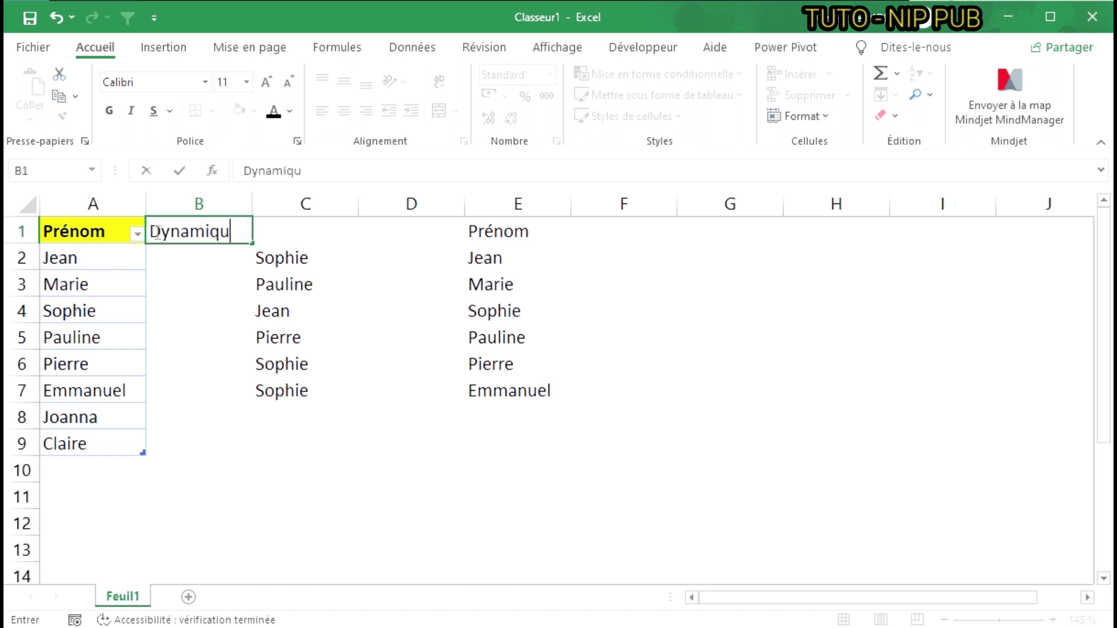
{"action": "type", "text": "e"}
{"action": "left_click", "coordinate": [70, 231]}
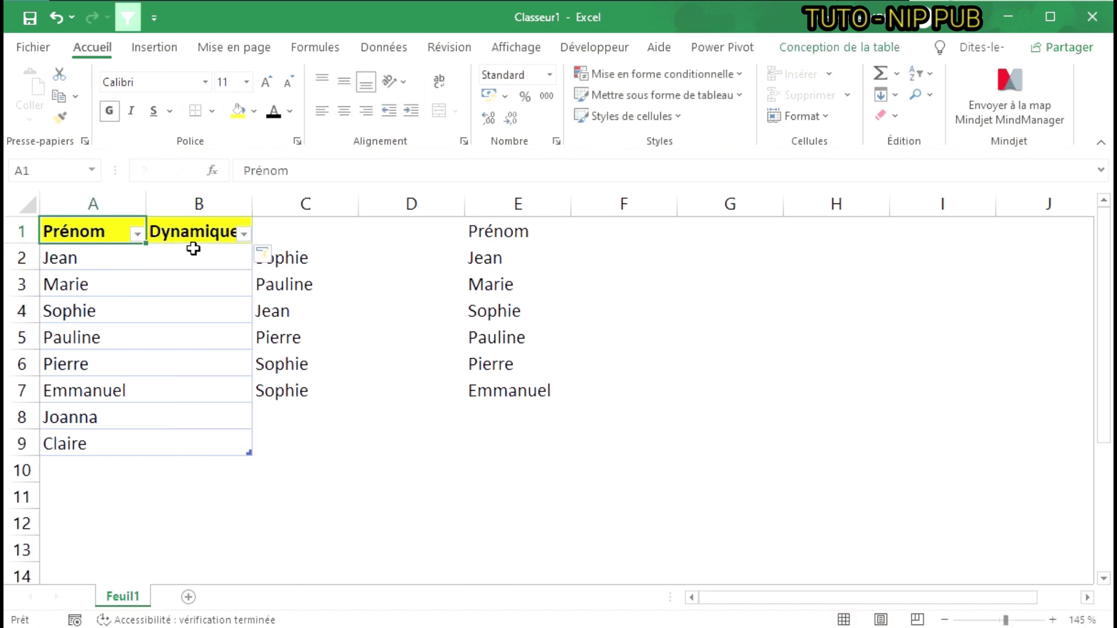
{"action": "left_click", "coordinate": [210, 256]}
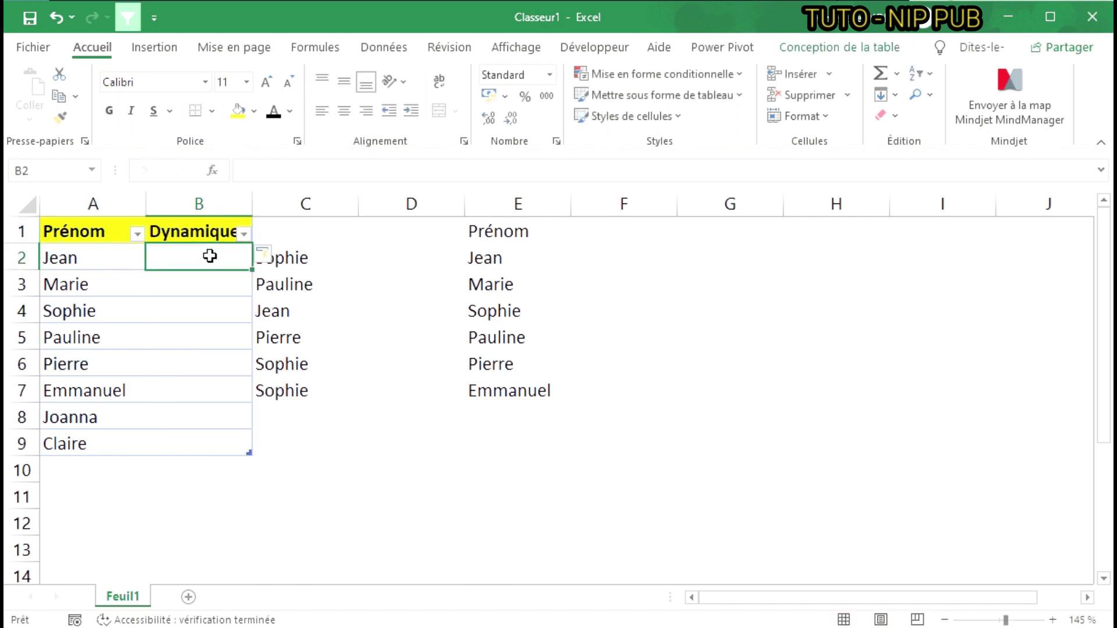
{"action": "left_click", "coordinate": [556, 228]}
{"action": "left_click", "coordinate": [611, 230]}
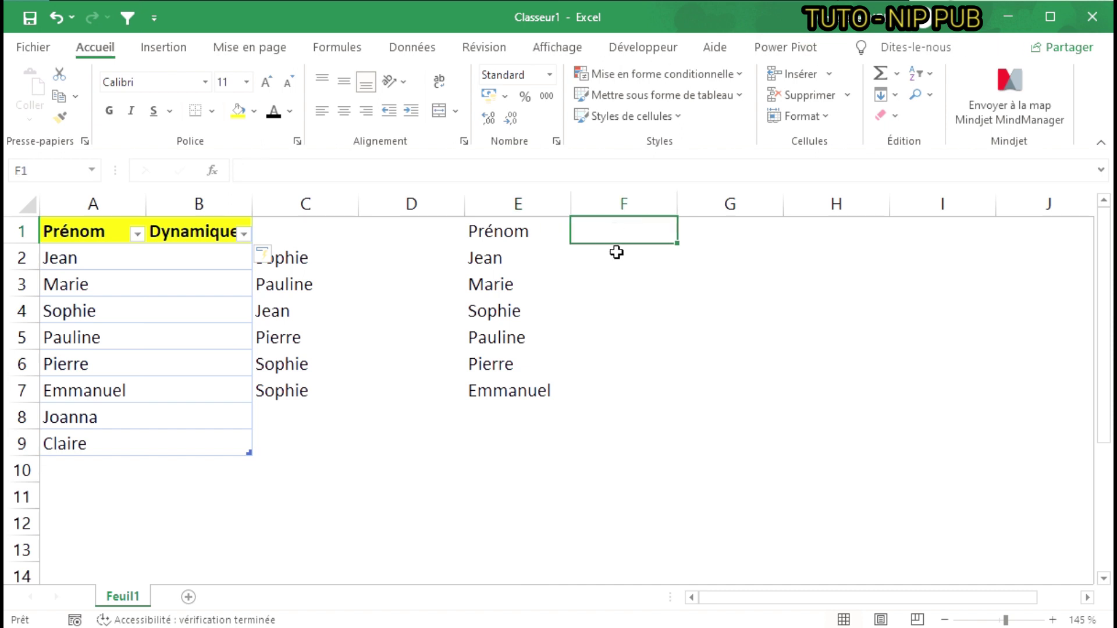
Step: Select G2 and set its data validation to allow a Liste
{"action": "left_click", "coordinate": [531, 231]}
{"action": "left_click_drag", "start_coordinate": [526, 265], "coordinate": [507, 388]}
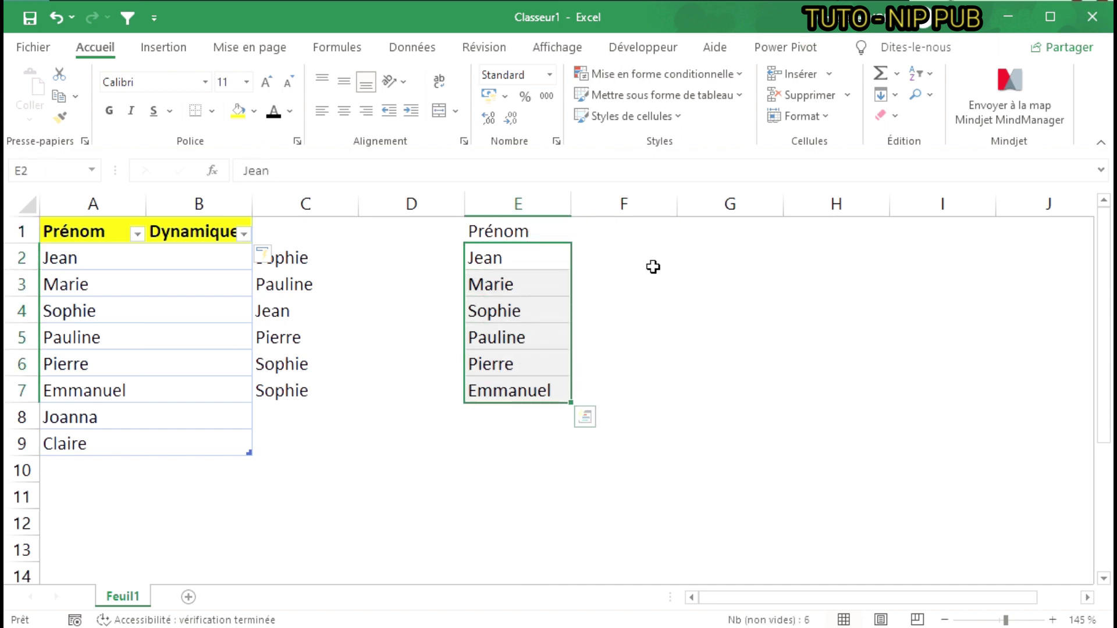
{"action": "left_click", "coordinate": [706, 243]}
{"action": "left_click", "coordinate": [731, 255]}
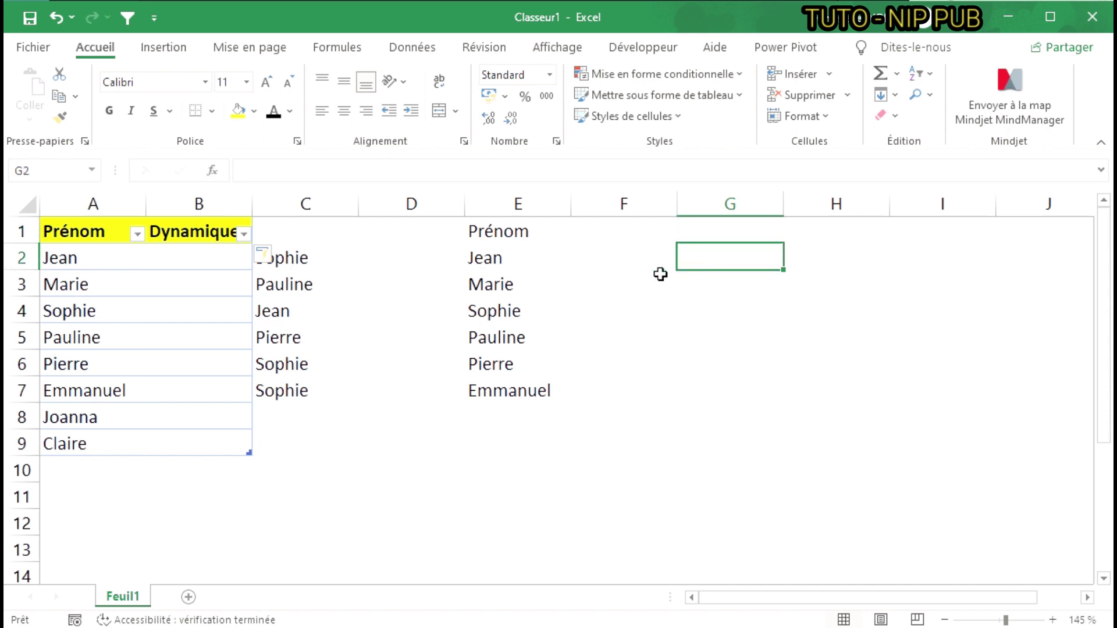
{"action": "left_click", "coordinate": [431, 50]}
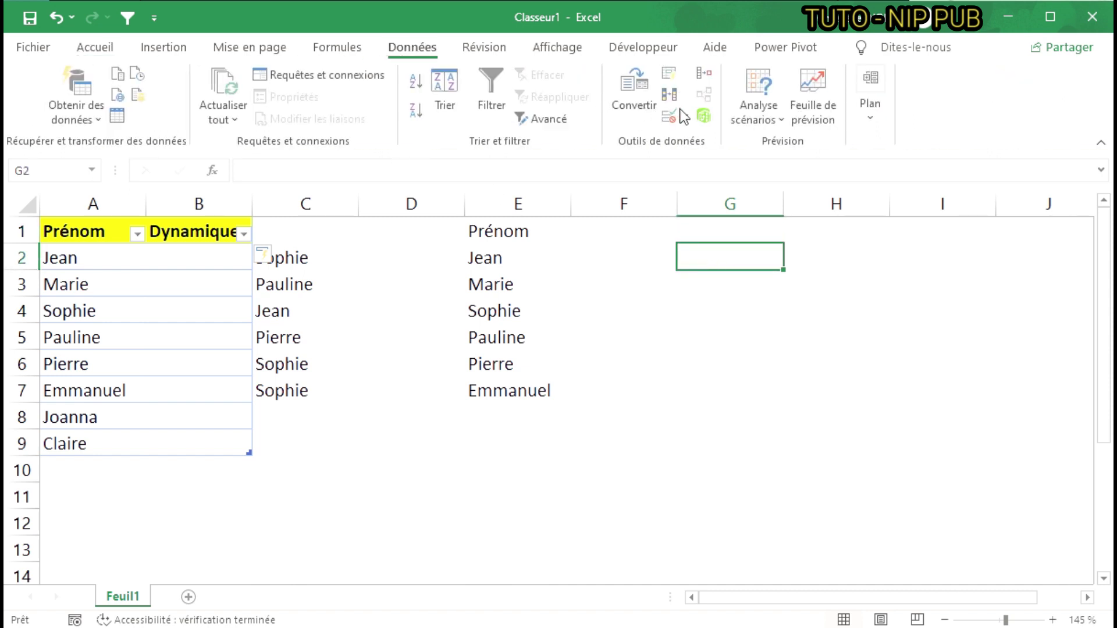
{"action": "left_click", "coordinate": [685, 116]}
{"action": "left_click", "coordinate": [727, 141]}
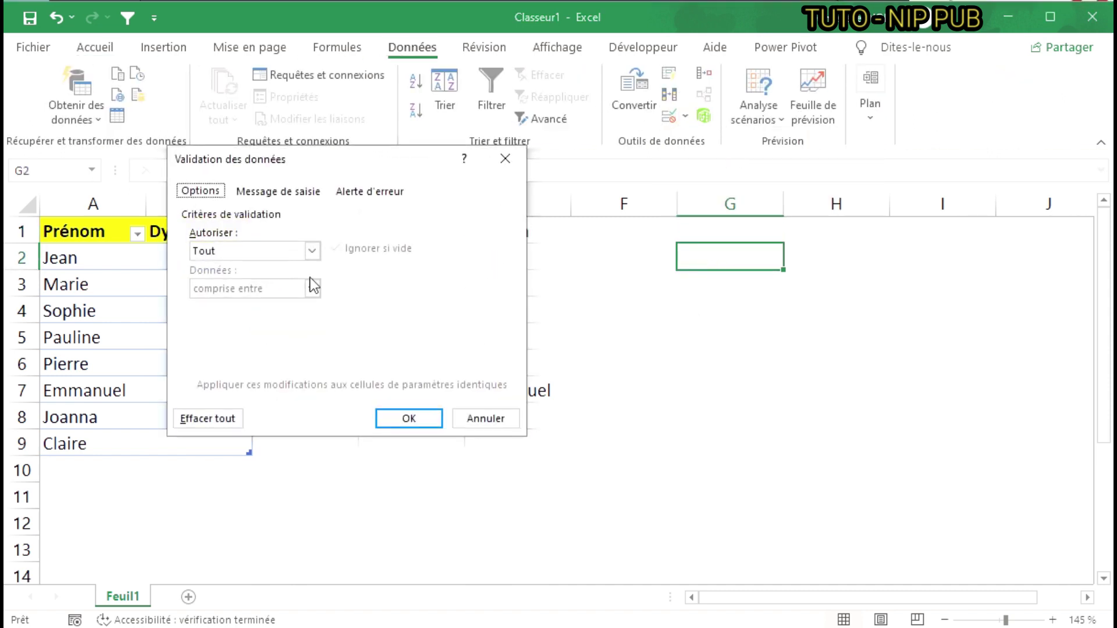
{"action": "left_click", "coordinate": [312, 250]}
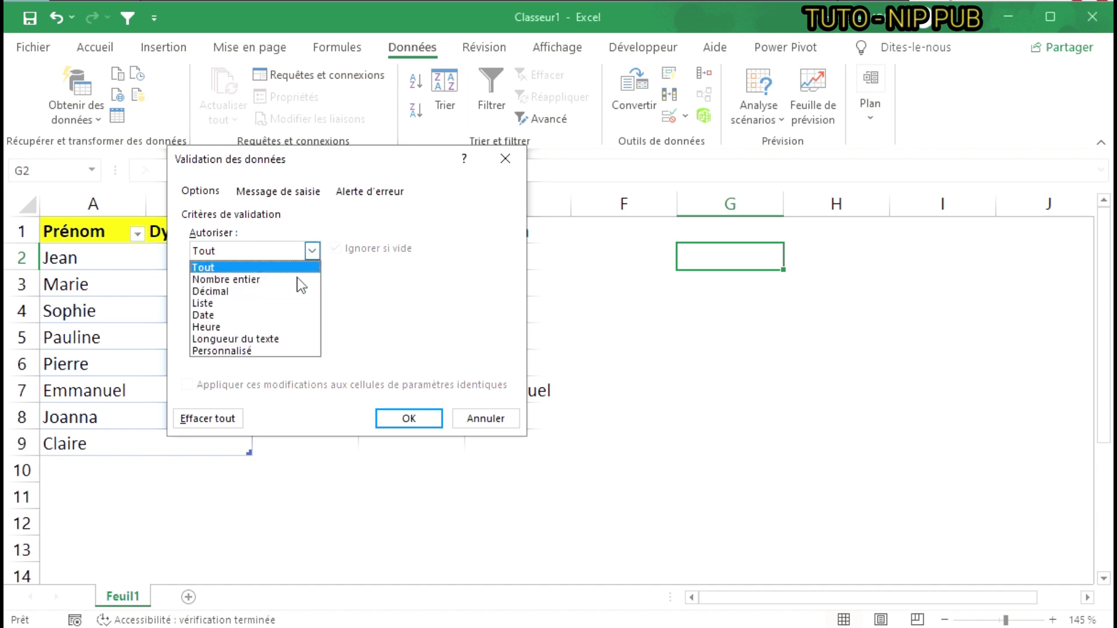
{"action": "left_click", "coordinate": [260, 302]}
Step: Use E2:E7 as the list source and check G2's dropdown shows Jean through Emmanuel
{"action": "left_click", "coordinate": [483, 325]}
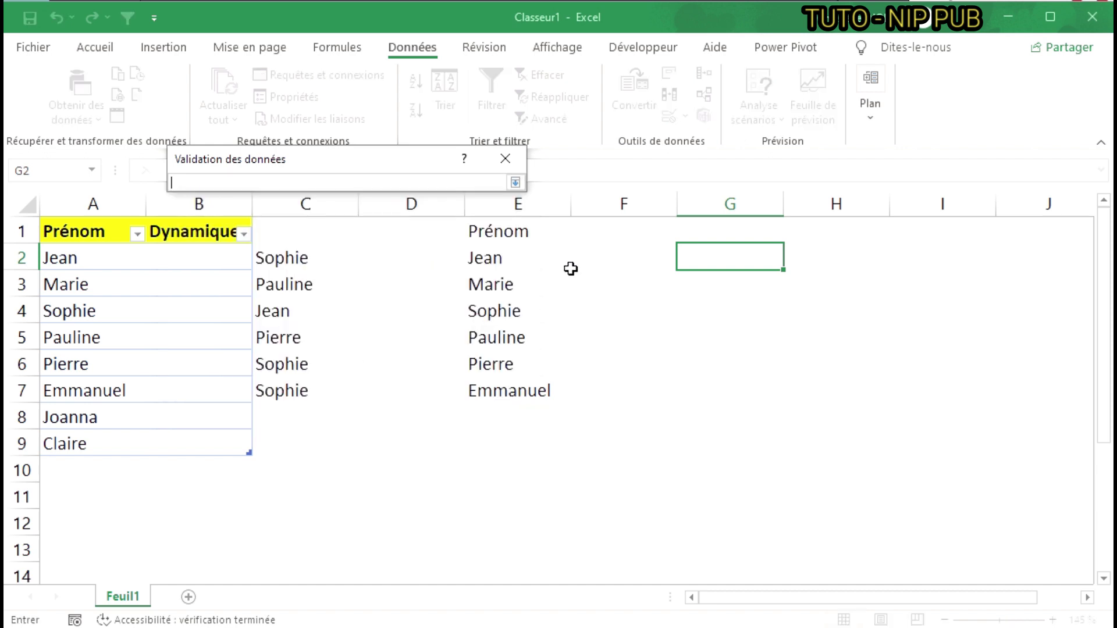
{"action": "left_click_drag", "start_coordinate": [497, 258], "coordinate": [501, 389]}
{"action": "left_click", "coordinate": [515, 183]}
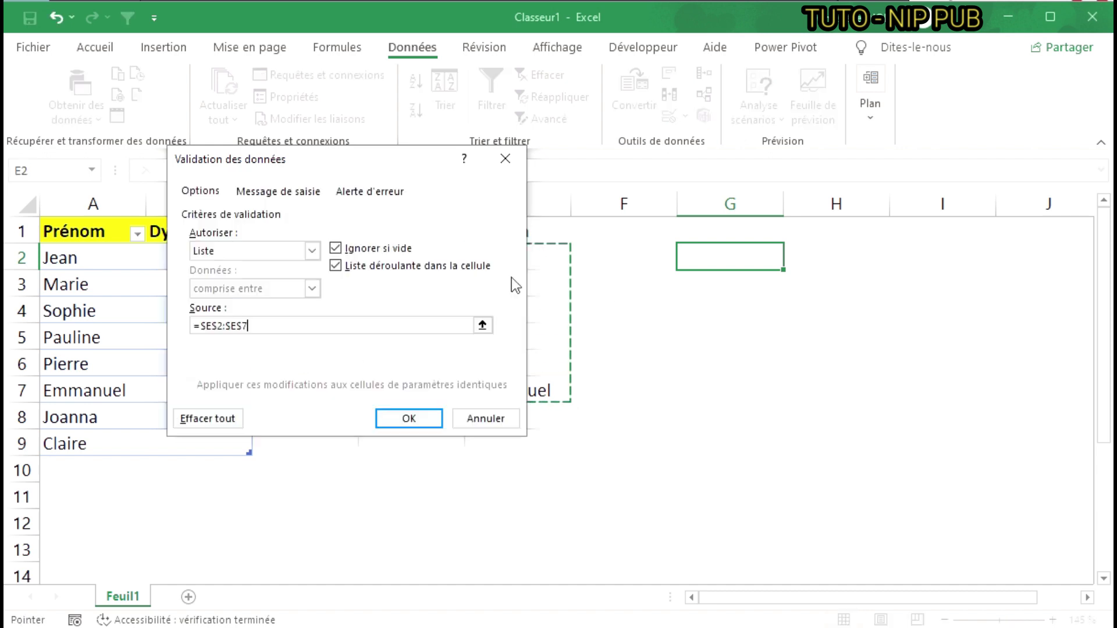
{"action": "left_click", "coordinate": [393, 420]}
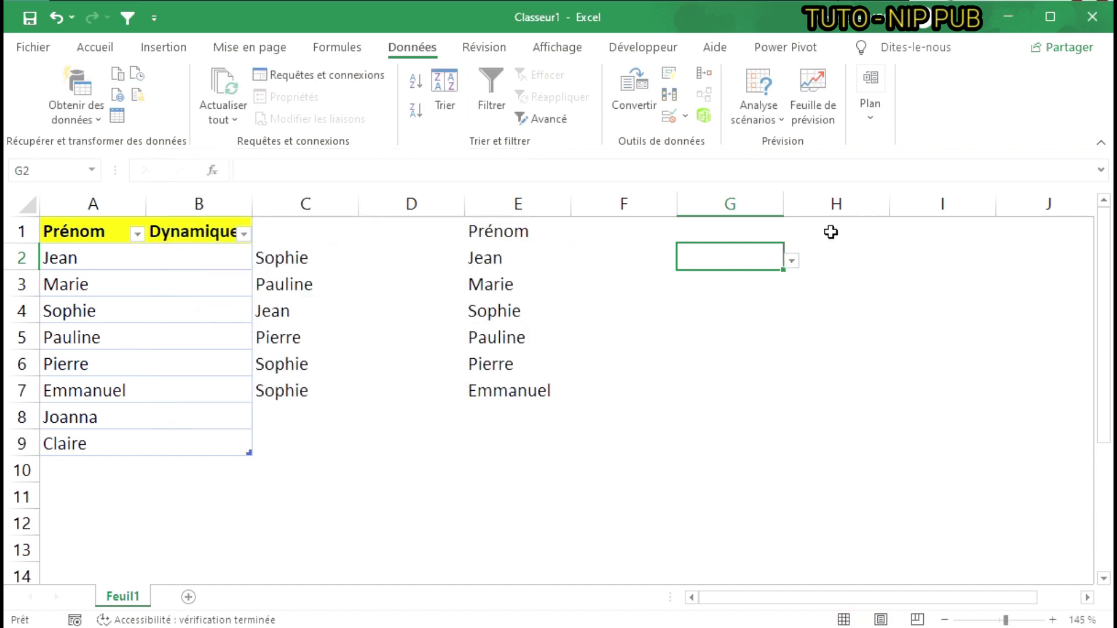
{"action": "left_click", "coordinate": [794, 266]}
{"action": "left_click", "coordinate": [765, 258]}
{"action": "left_click", "coordinate": [792, 261]}
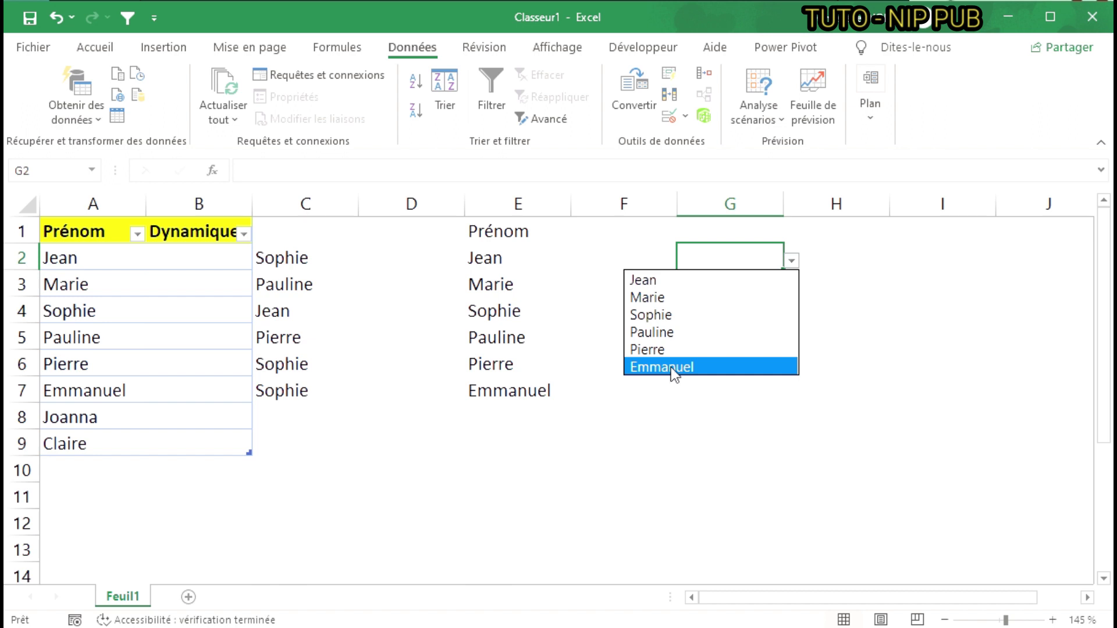
Step: Enter Joanna in E8 and Claire in E9, then confirm G2's dropdown still omits them
{"action": "left_click", "coordinate": [502, 415]}
{"action": "type", "text": "Jo"}
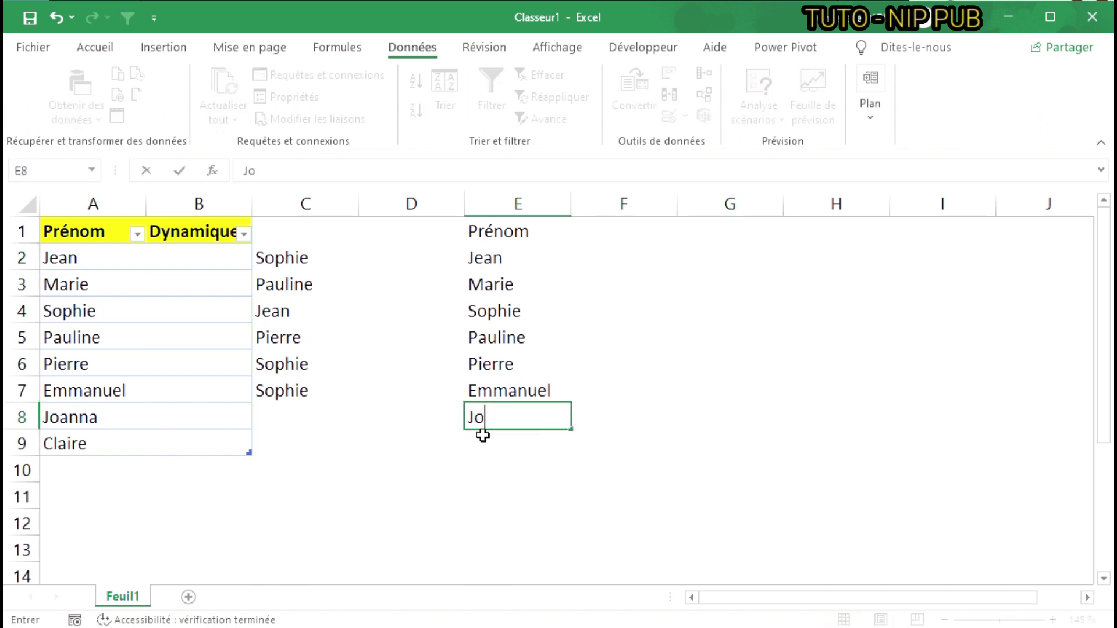
{"action": "type", "text": "anna"}
{"action": "key", "text": "Return"}
{"action": "type", "text": "Cl"}
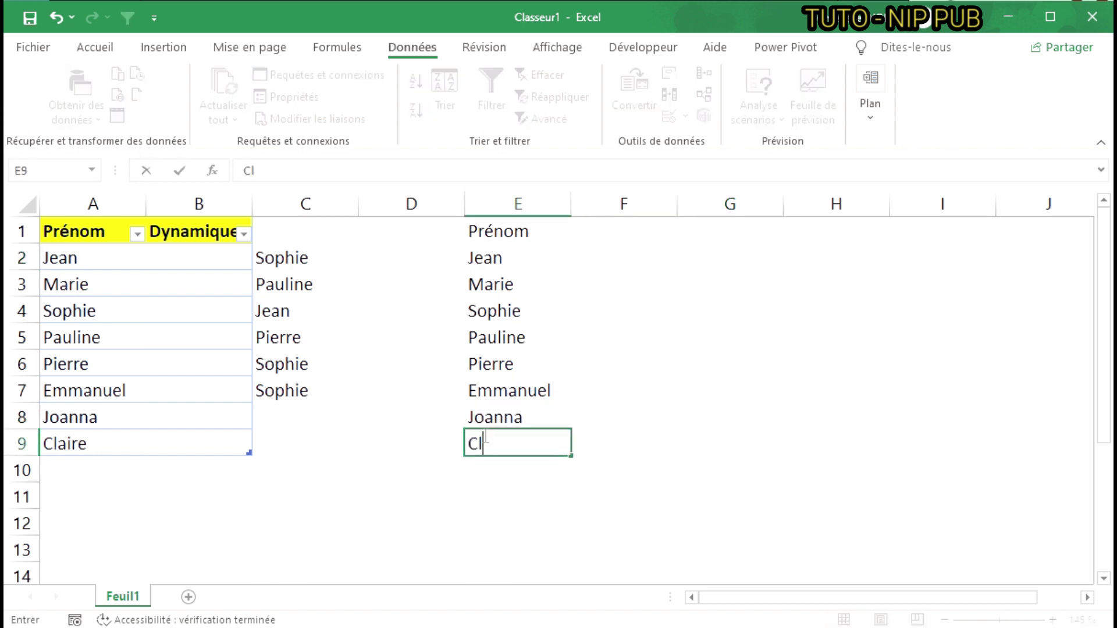
{"action": "type", "text": "aire"}
{"action": "left_click", "coordinate": [723, 252]}
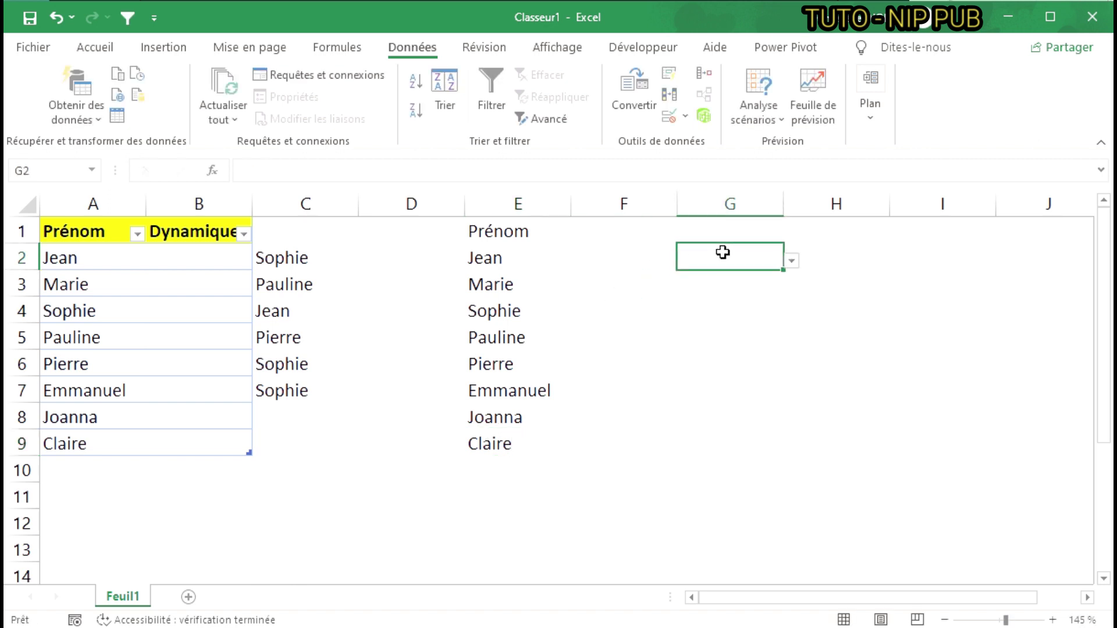
{"action": "left_click", "coordinate": [788, 261]}
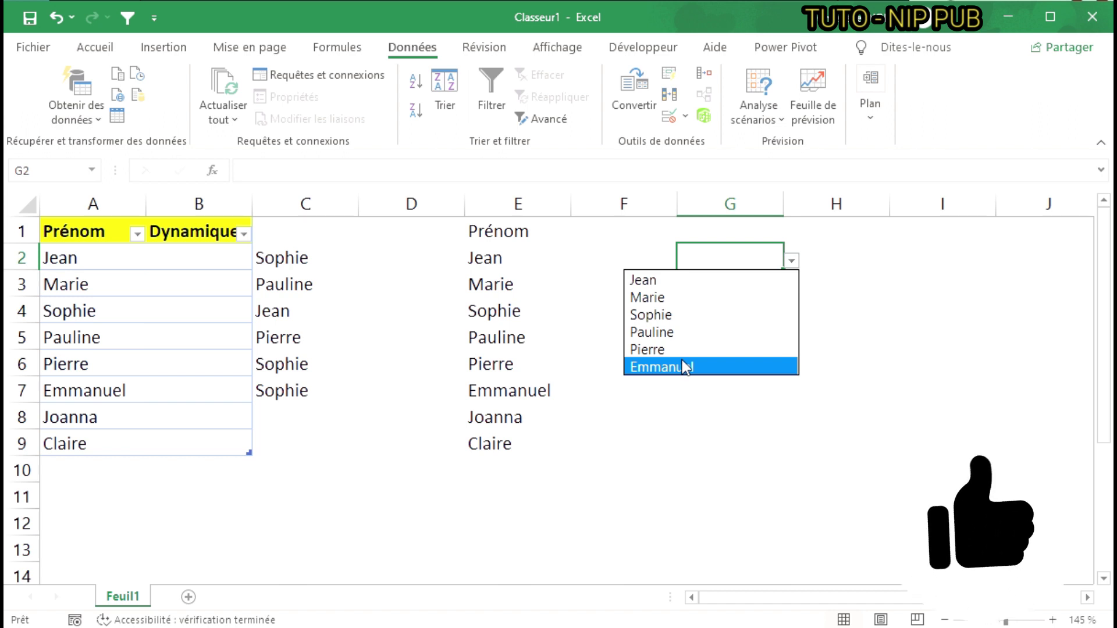
{"action": "key", "text": "Escape"}
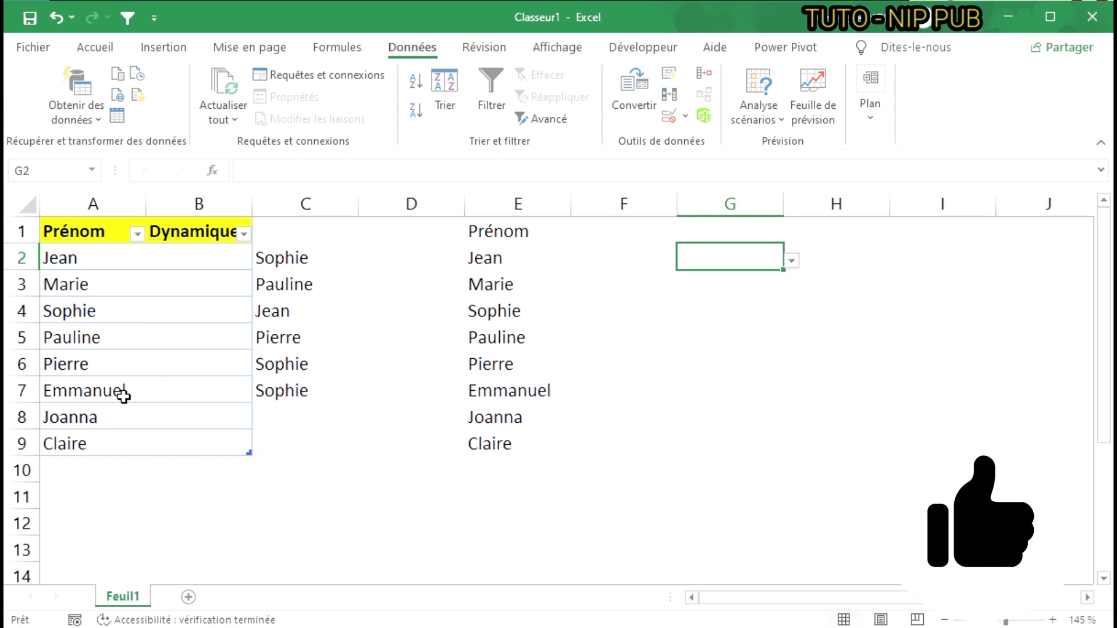
Step: Review the names in D2's dropdown, then insert a blank column at E
{"action": "left_click", "coordinate": [52, 395]}
{"action": "left_click", "coordinate": [512, 259]}
{"action": "left_click", "coordinate": [342, 259]}
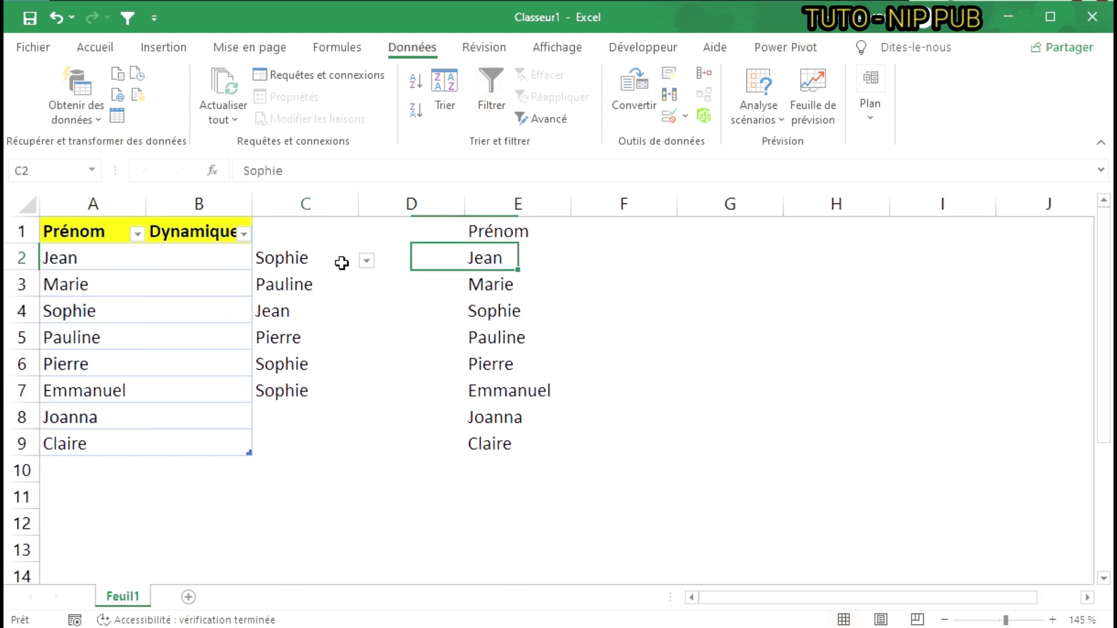
{"action": "left_click", "coordinate": [402, 267]}
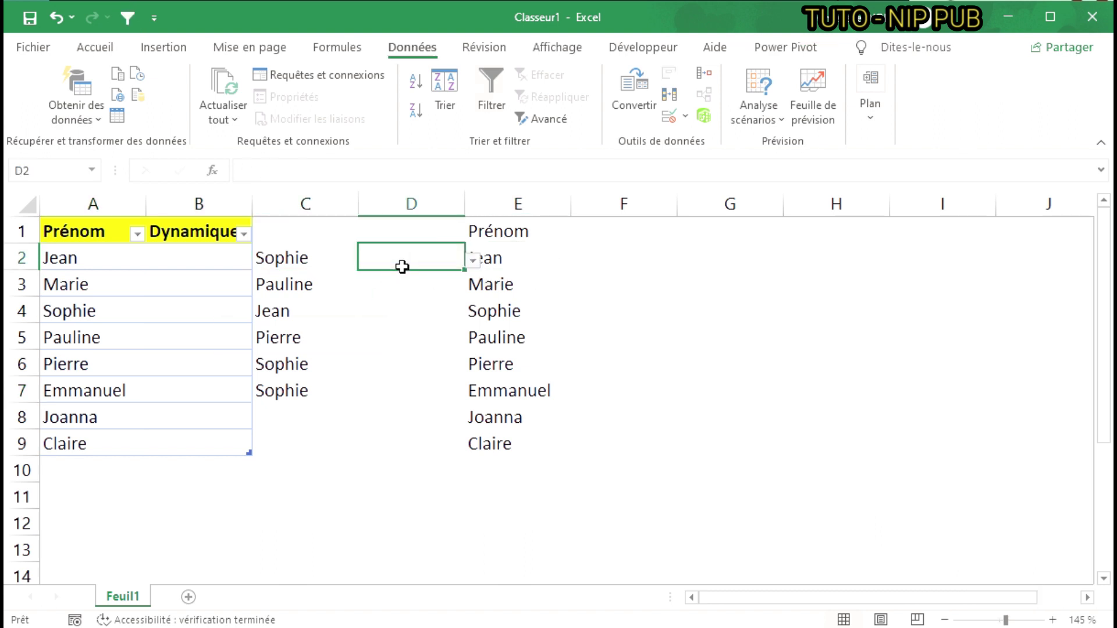
{"action": "left_click", "coordinate": [473, 260]}
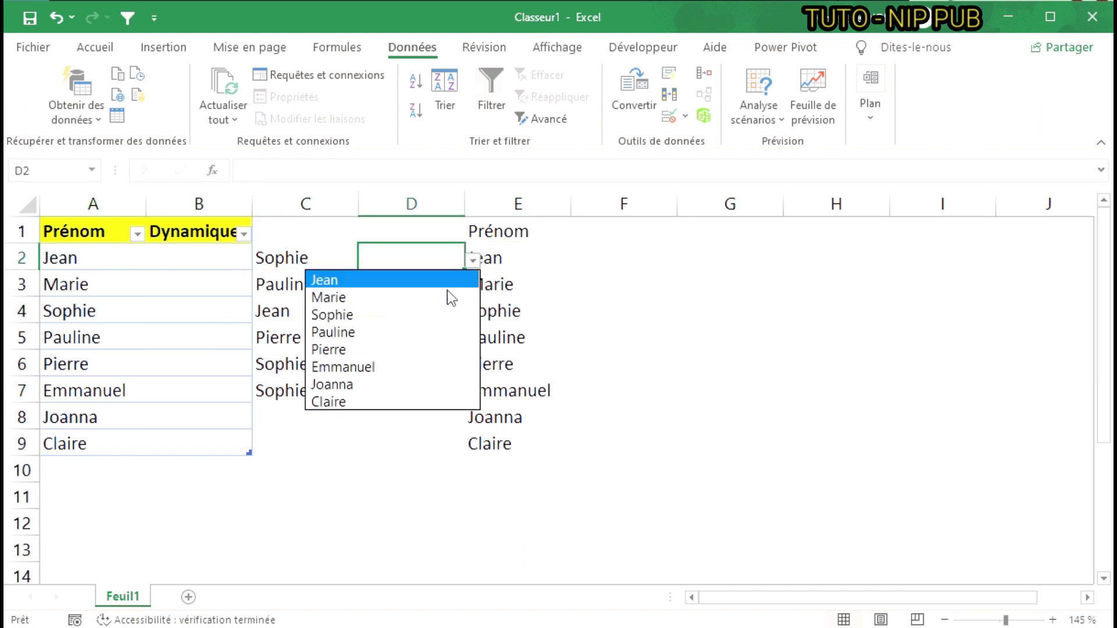
{"action": "left_click", "coordinate": [509, 201]}
{"action": "right_click", "coordinate": [510, 199]}
{"action": "left_click", "coordinate": [547, 352]}
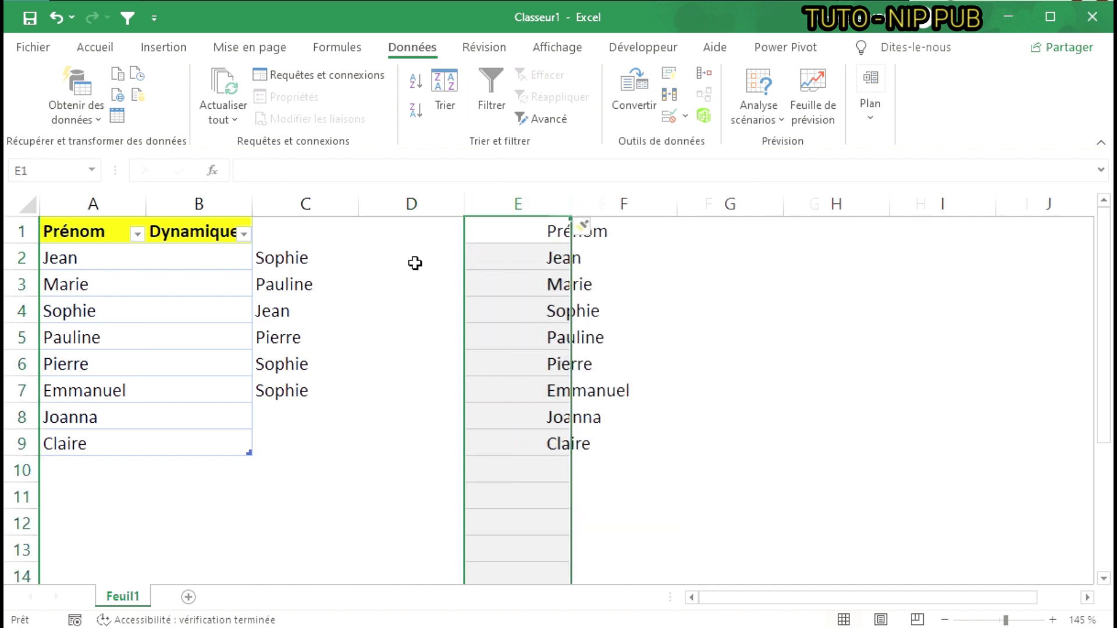
Step: Fill cell D2 dark blue and recheck the names in its dropdown
{"action": "left_click", "coordinate": [417, 251]}
{"action": "left_click", "coordinate": [95, 47]}
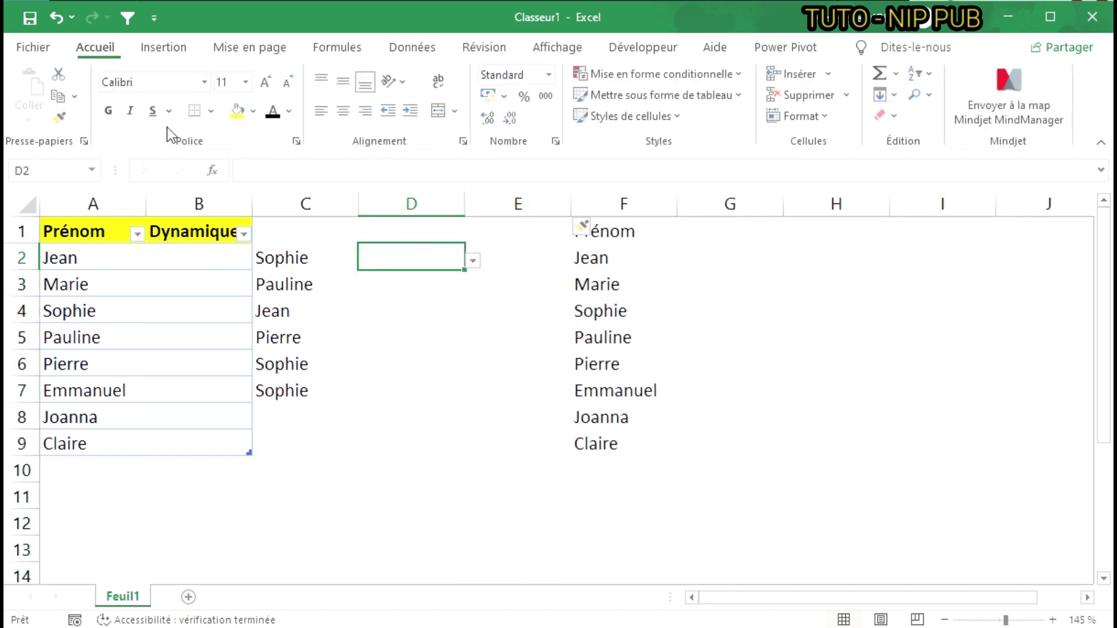
{"action": "left_click", "coordinate": [254, 111]}
{"action": "left_click", "coordinate": [300, 218]}
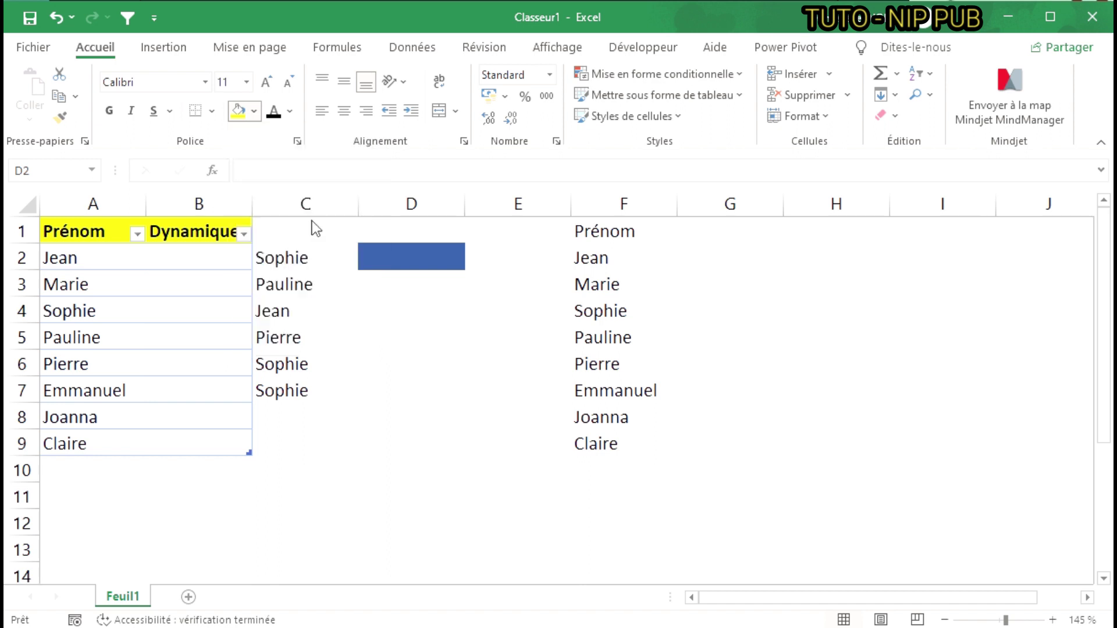
{"action": "left_click", "coordinate": [432, 259]}
{"action": "left_click", "coordinate": [473, 263]}
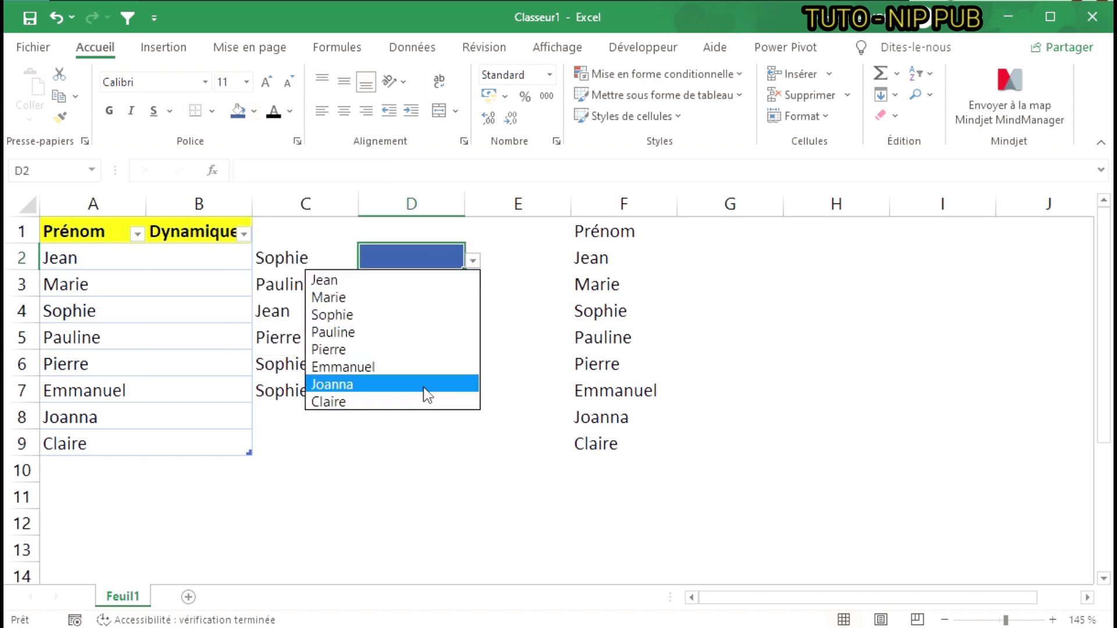
Step: Delete rows 7–10 and confirm D2's dropdown now lists only Jean through Pierre
{"action": "left_click", "coordinate": [384, 468]}
{"action": "left_click_drag", "start_coordinate": [20, 386], "coordinate": [22, 456]}
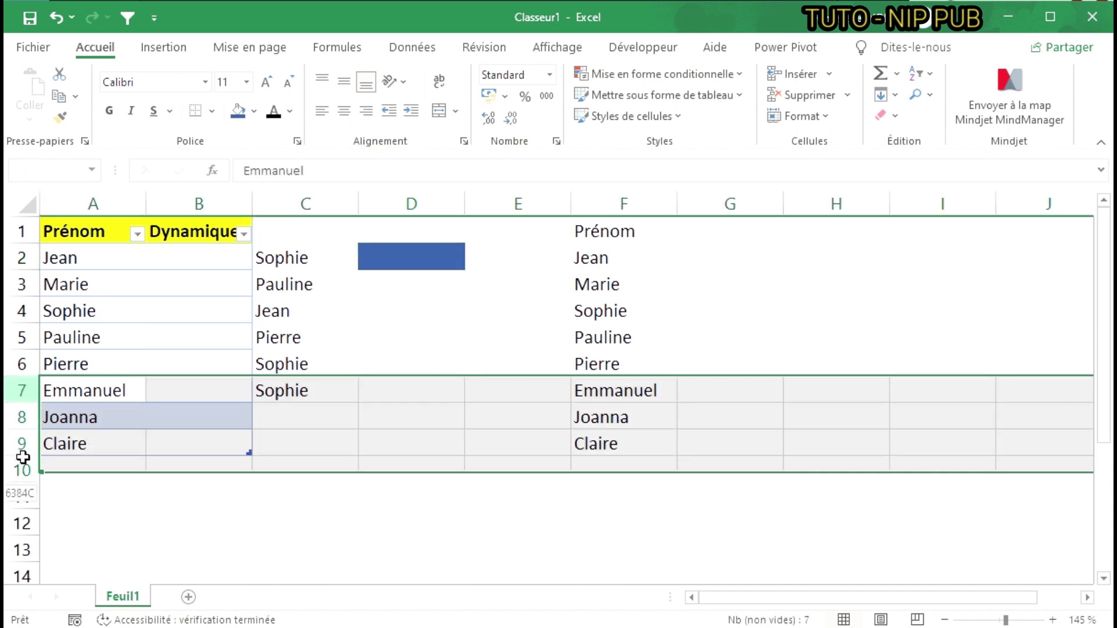
{"action": "right_click", "coordinate": [52, 445]}
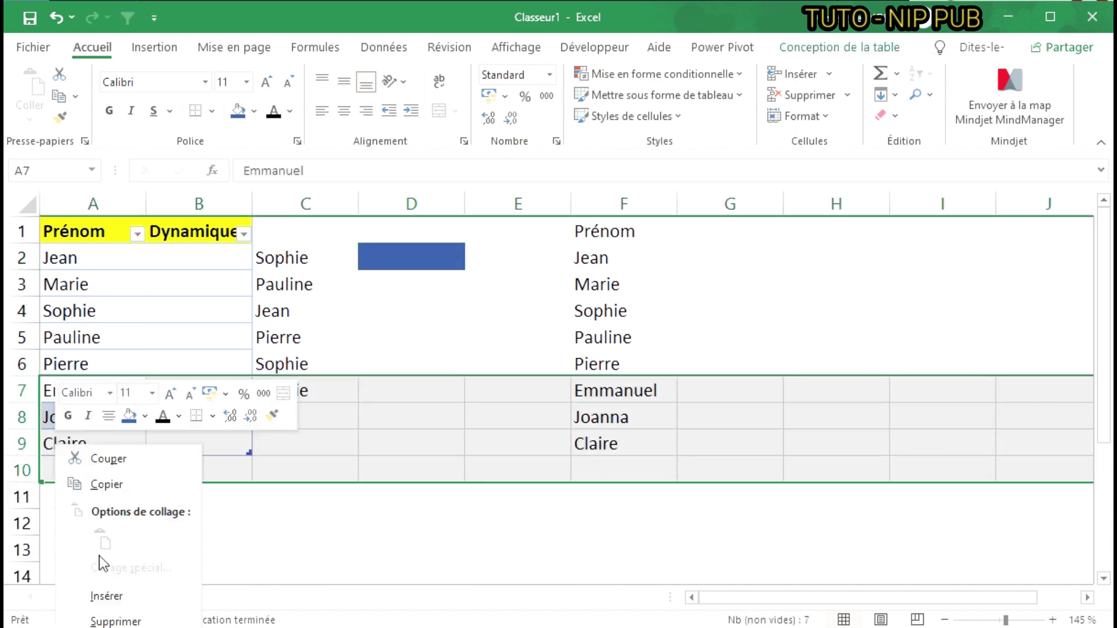
{"action": "left_click", "coordinate": [116, 621]}
{"action": "left_click", "coordinate": [425, 569]}
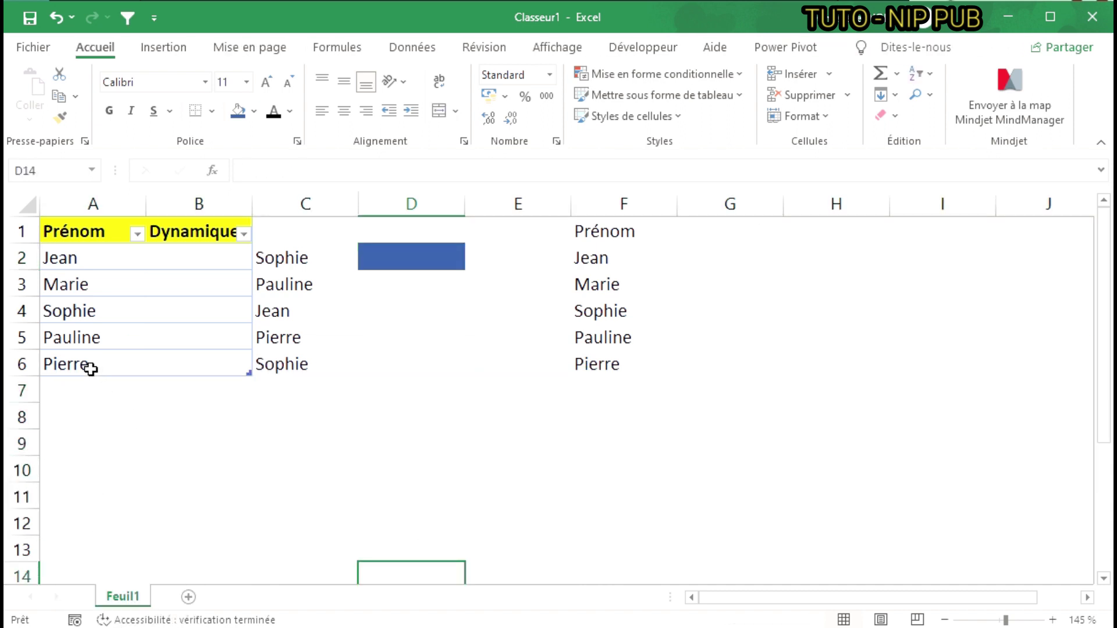
{"action": "left_click", "coordinate": [427, 256]}
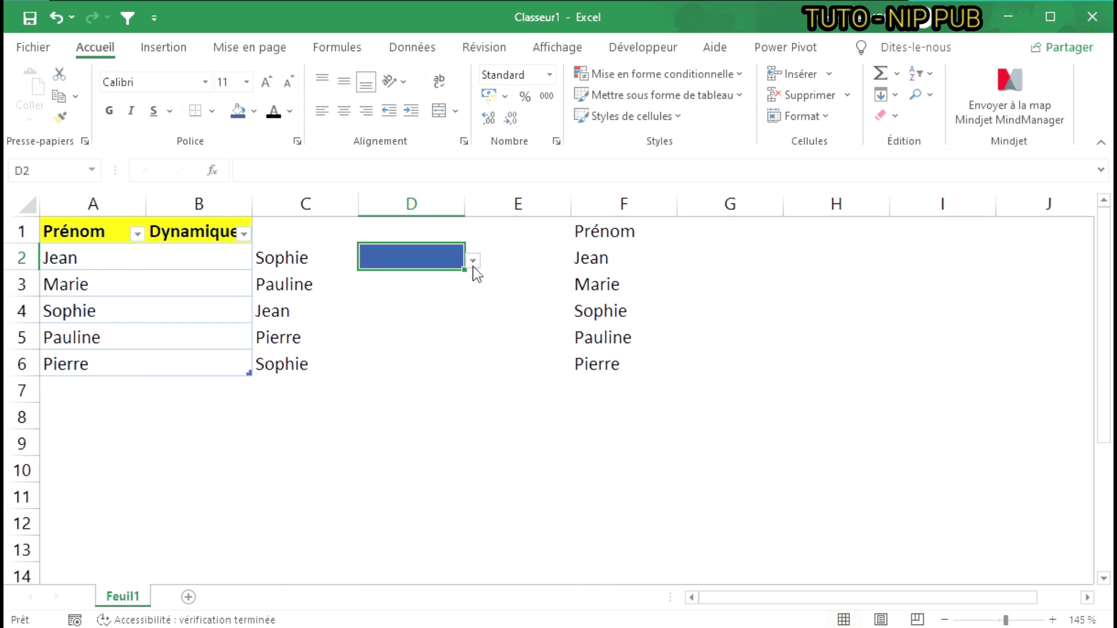
{"action": "left_click", "coordinate": [473, 265]}
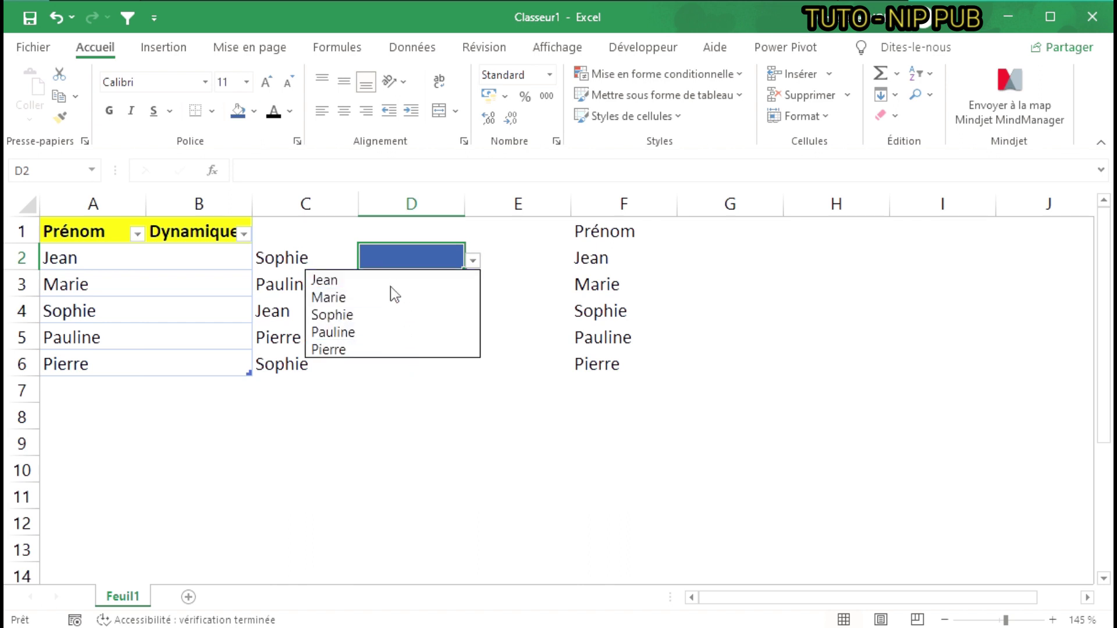